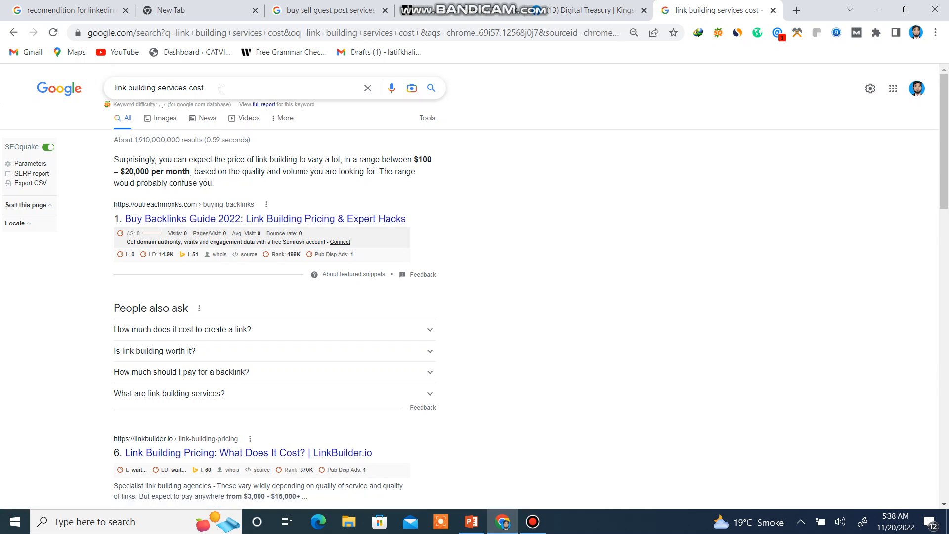
# Look through the results for link building services cost and open Google's Advanced Search page for this query.
pyautogui.scroll(-3, 199, 222)
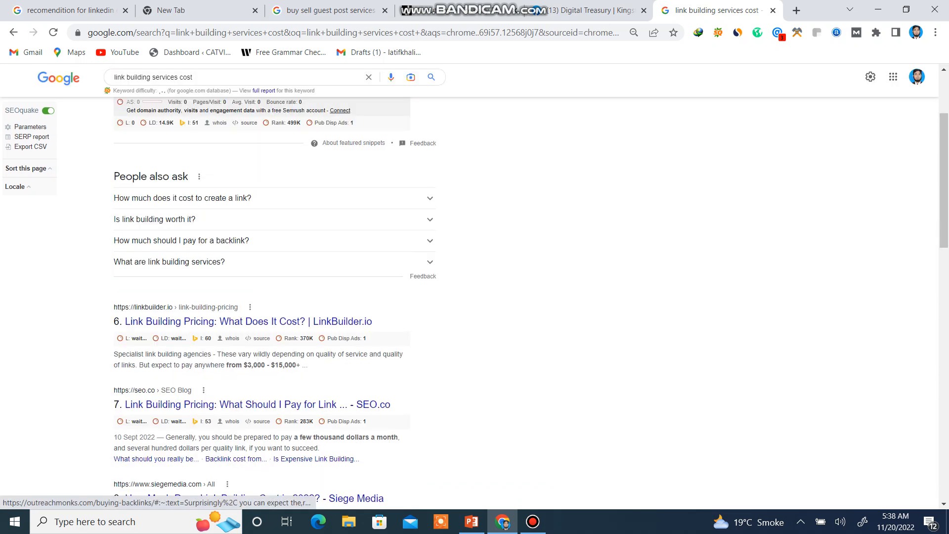
pyautogui.scroll(-3, 199, 222)
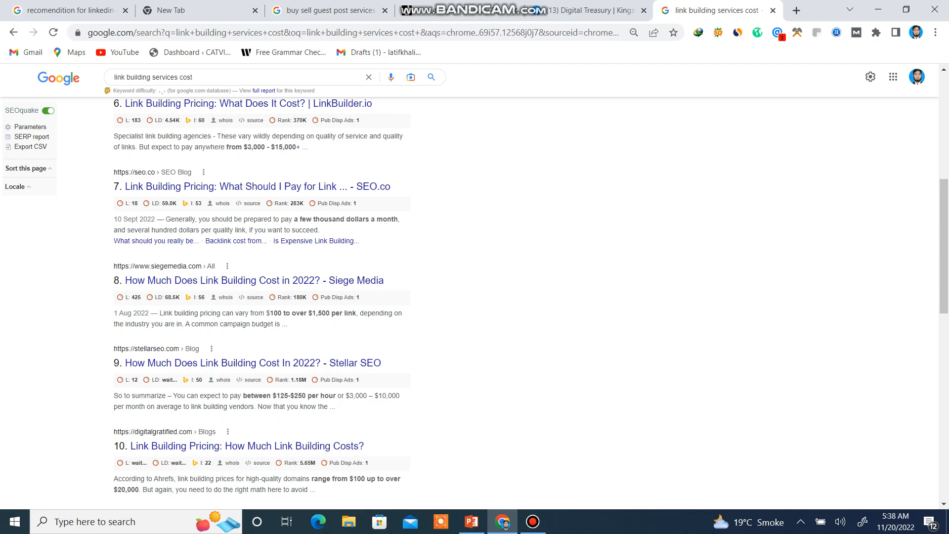
pyautogui.scroll(-4, 531, 302)
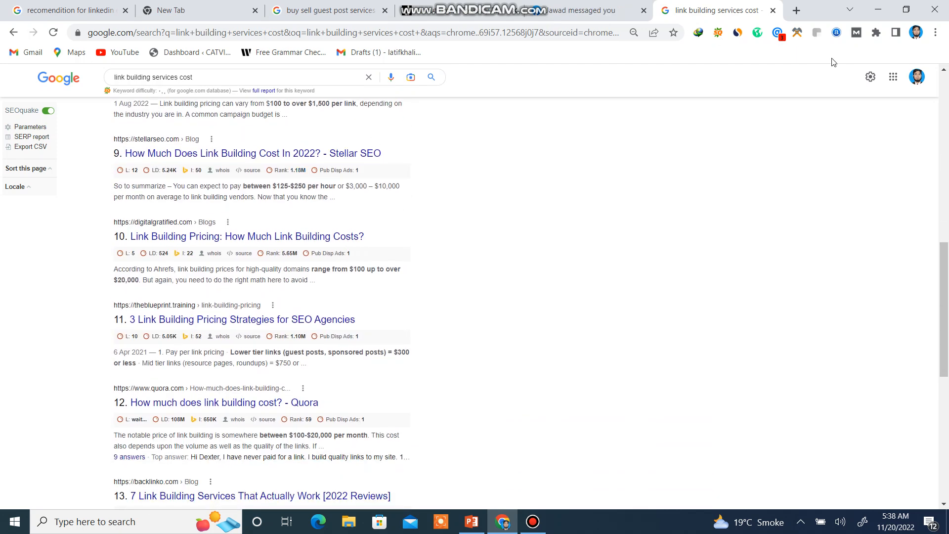
pyautogui.click(870, 77)
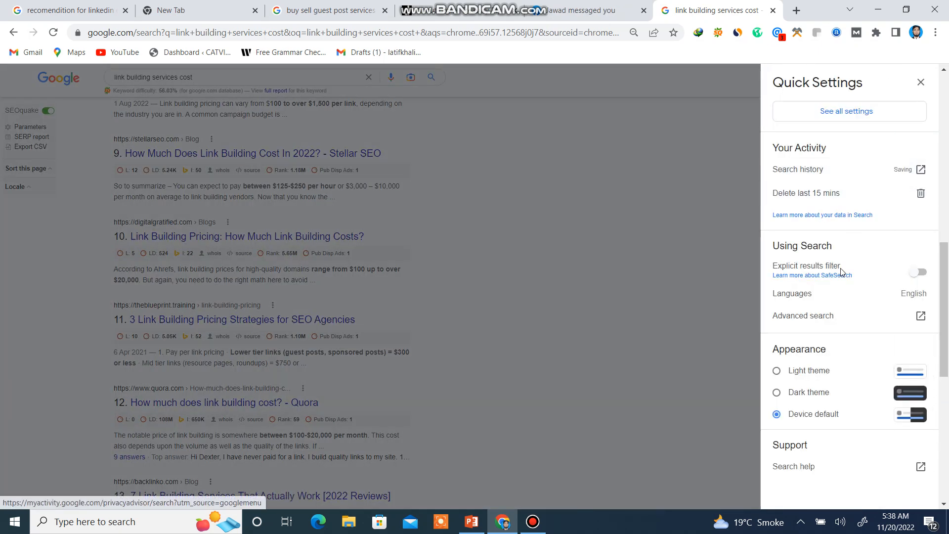
pyautogui.click(808, 318)
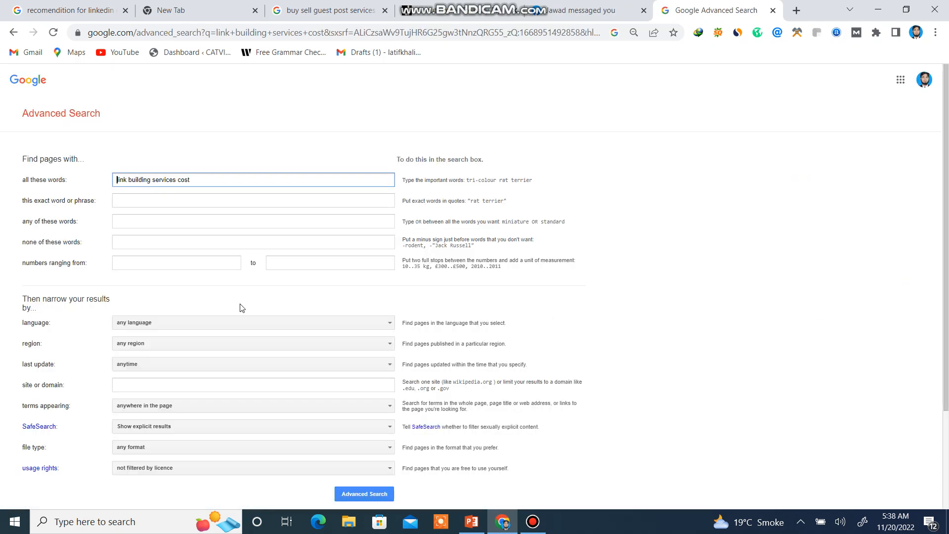
# Run an advanced search for "link building services cost in au" with the region narrowed to Australia.
pyautogui.click(193, 179)
pyautogui.write('au')
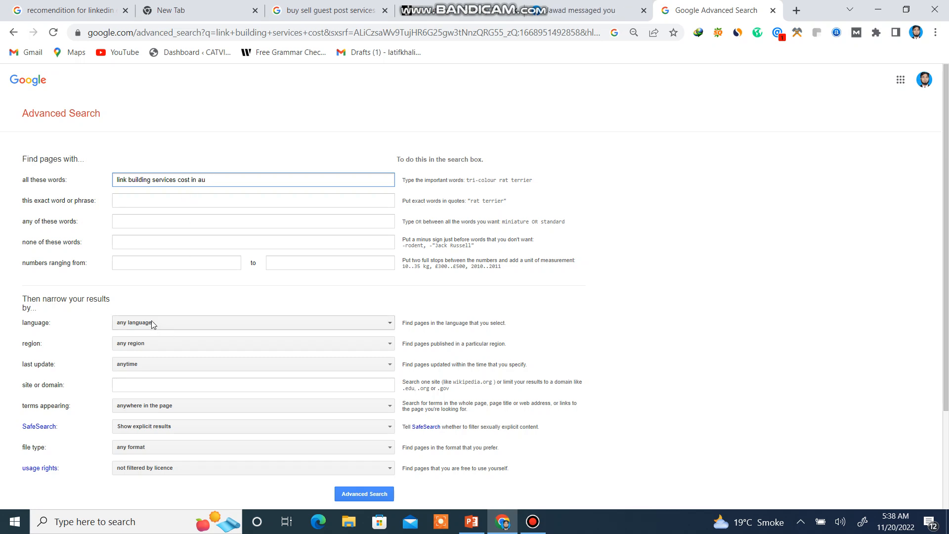
pyautogui.click(153, 347)
pyautogui.scroll(-2, 148, 414)
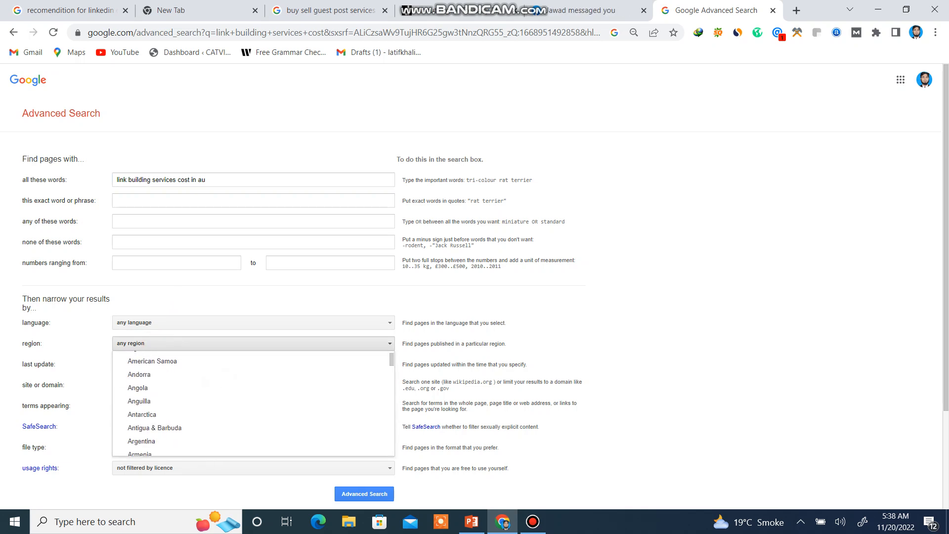
pyautogui.scroll(1, 141, 384)
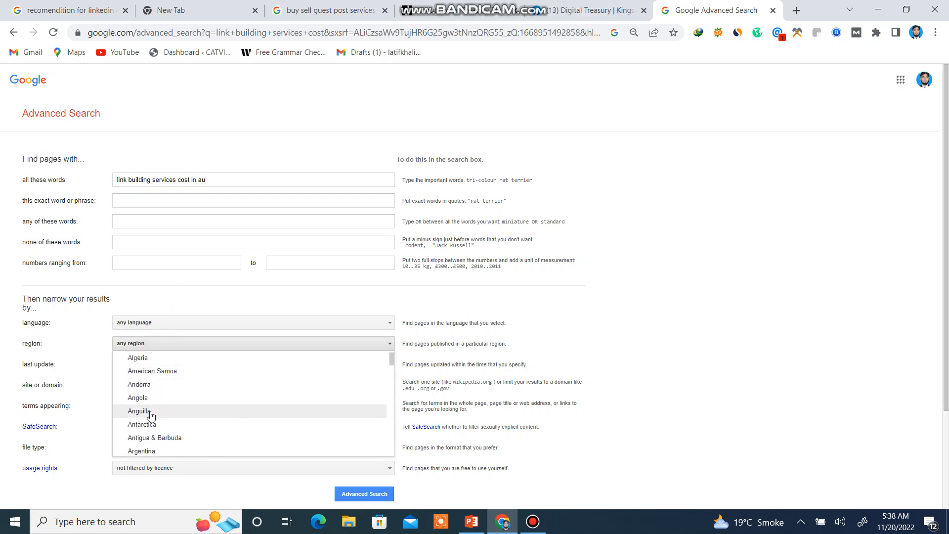
pyautogui.scroll(-3, 151, 415)
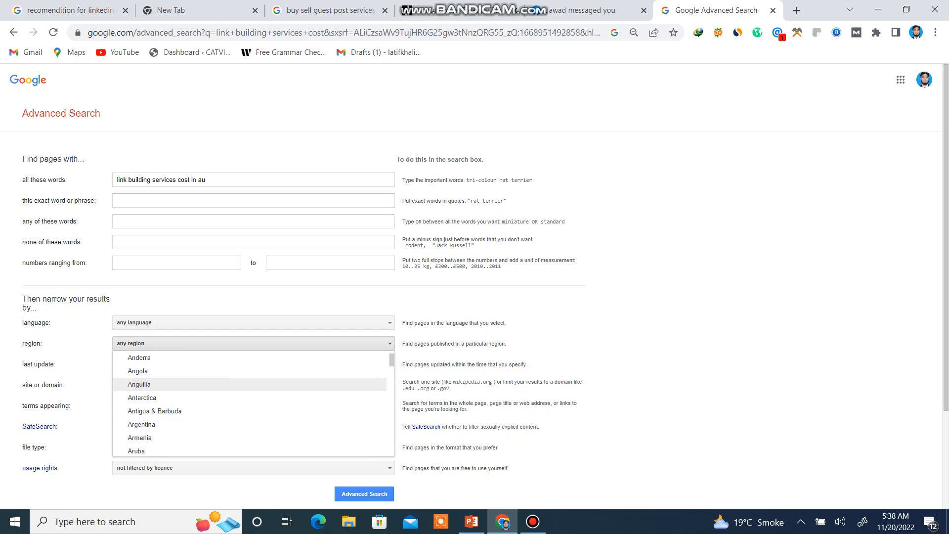
pyautogui.scroll(-2, 254, 403)
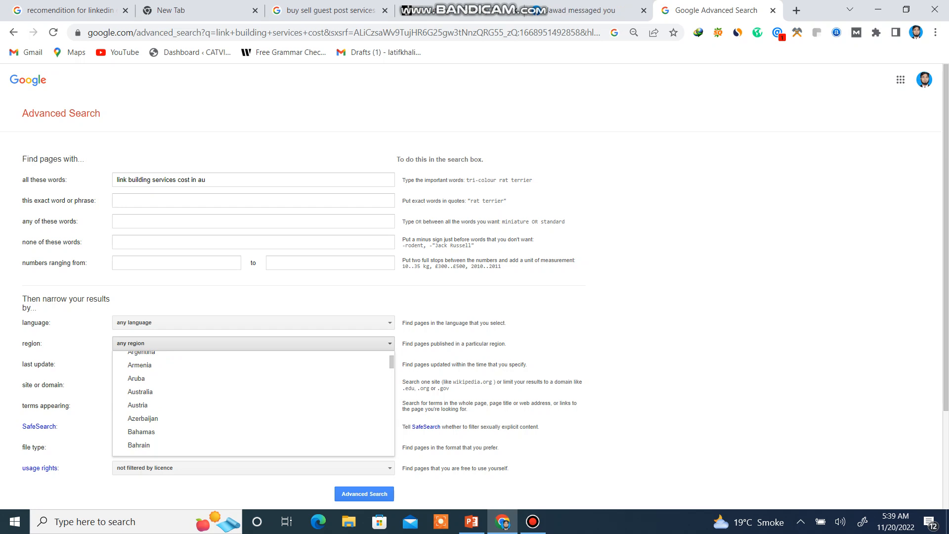
pyautogui.click(146, 394)
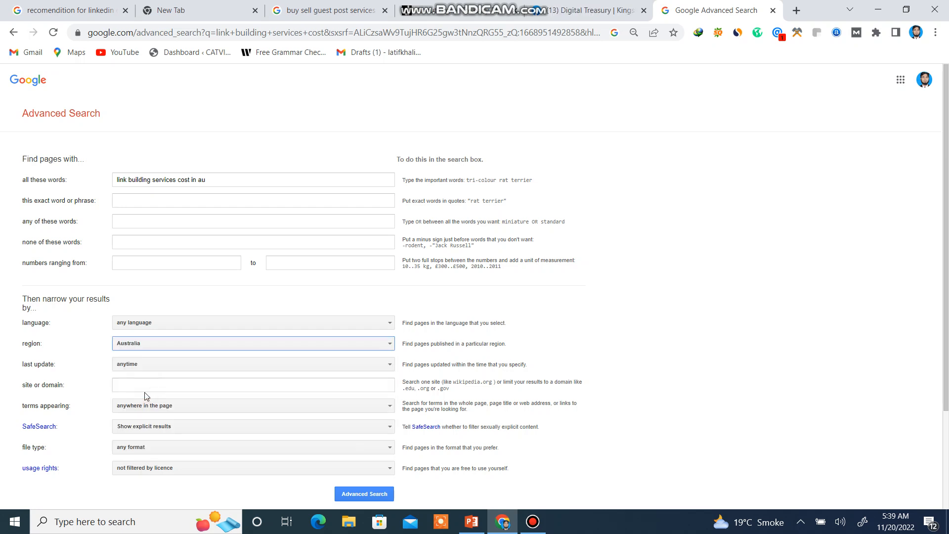
pyautogui.click(363, 495)
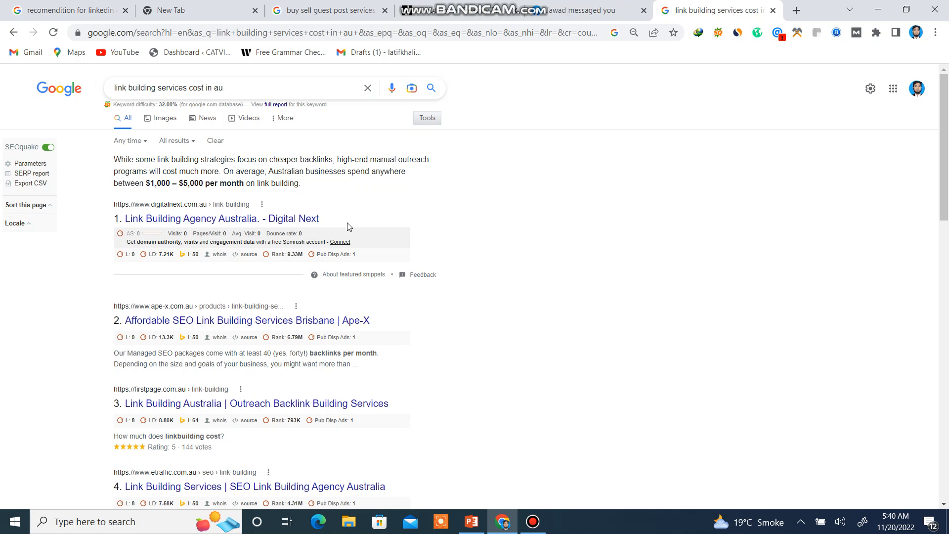
# Open the Digital Next link building result and check its page for e-mail addresses with the Email Hunter extension.
pyautogui.click(184, 218)
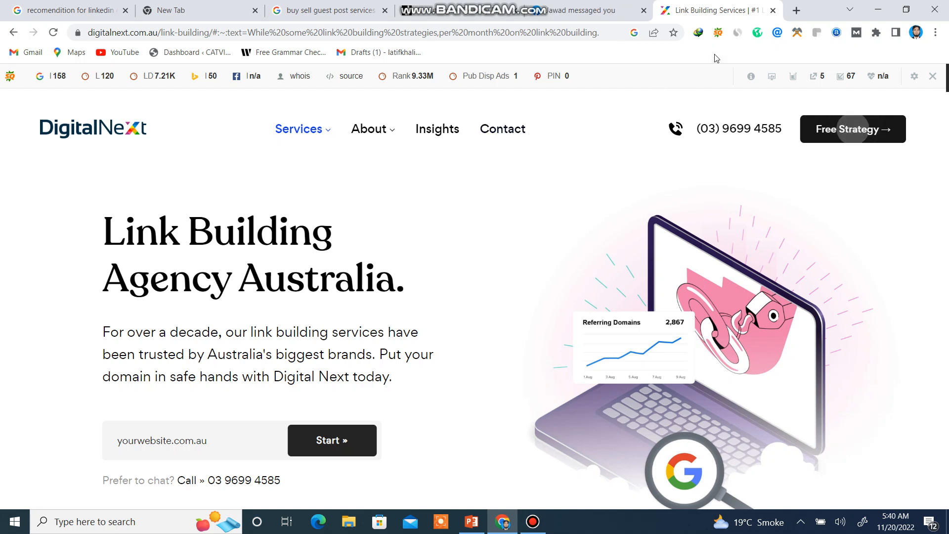
pyautogui.click(773, 36)
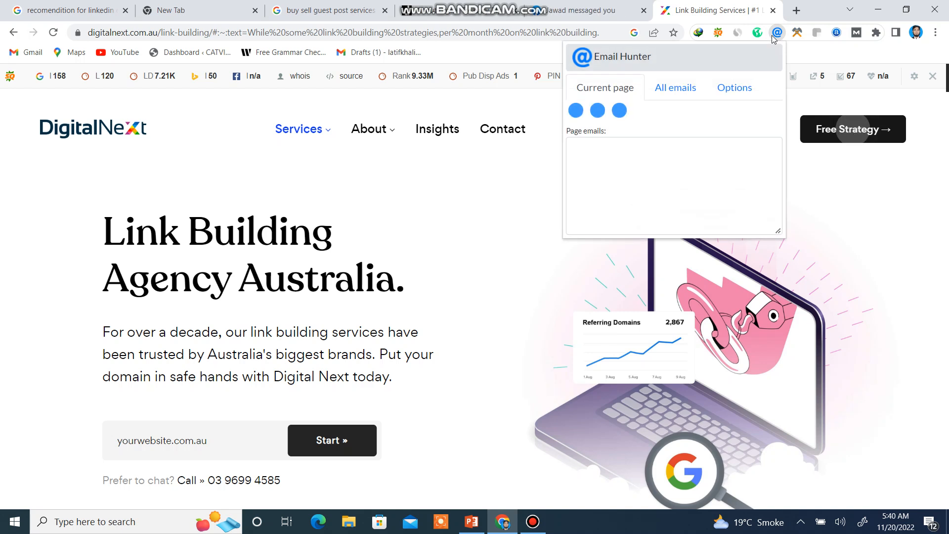
pyautogui.click(490, 202)
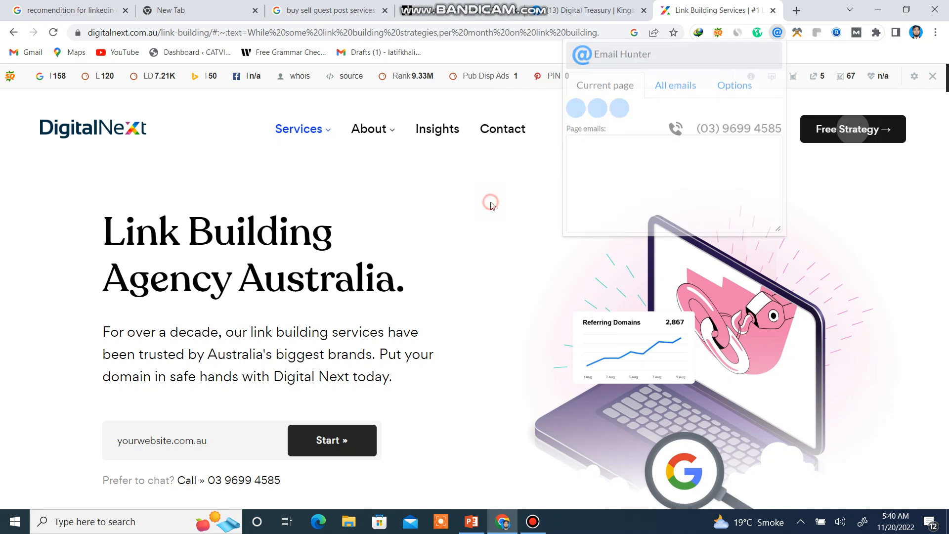
# Open Digital Next's contact page and check it for e-mail addresses with Email Hunter.
pyautogui.click(503, 133)
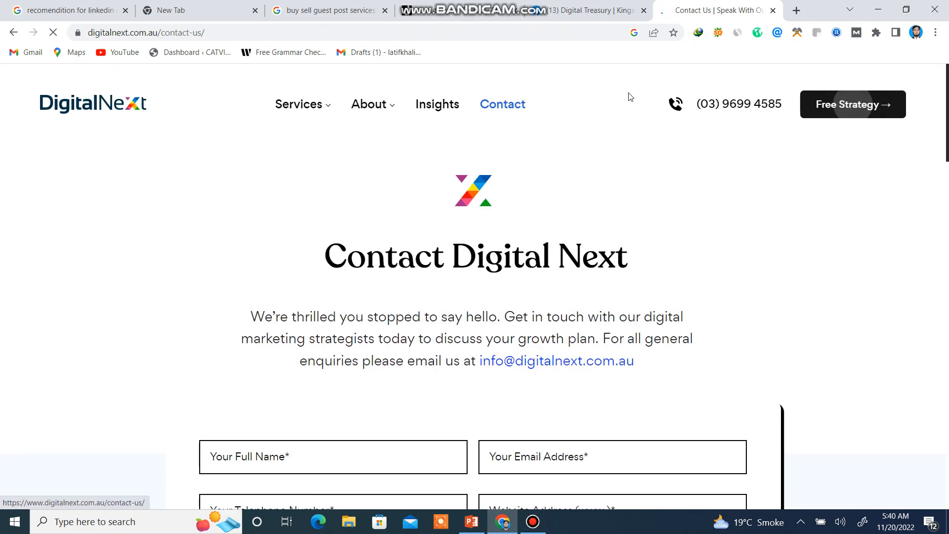
pyautogui.click(777, 33)
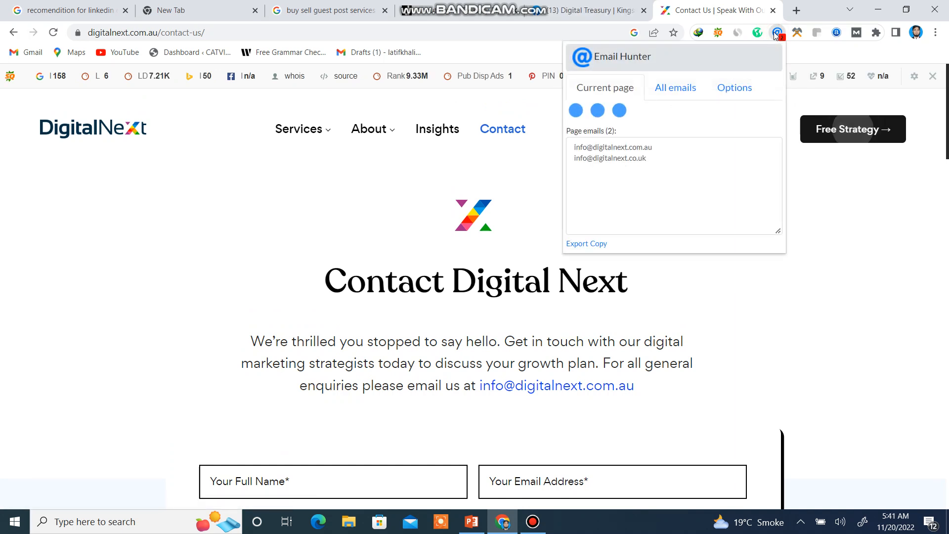
pyautogui.click(487, 207)
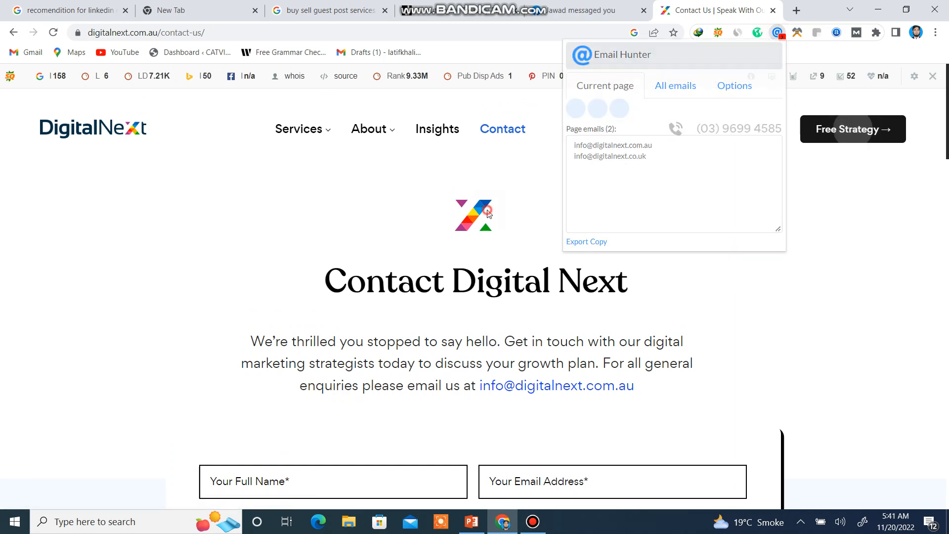
# Switch to the PowerPoint presentation and place the text cursor at the end of the "Backlinks services" bullet on slide 1.
pyautogui.click(471, 522)
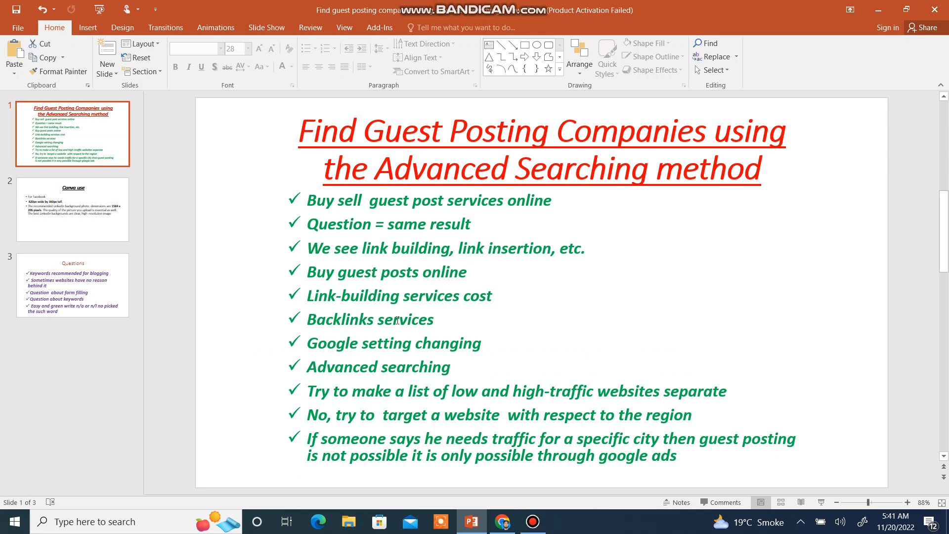
pyautogui.click(439, 319)
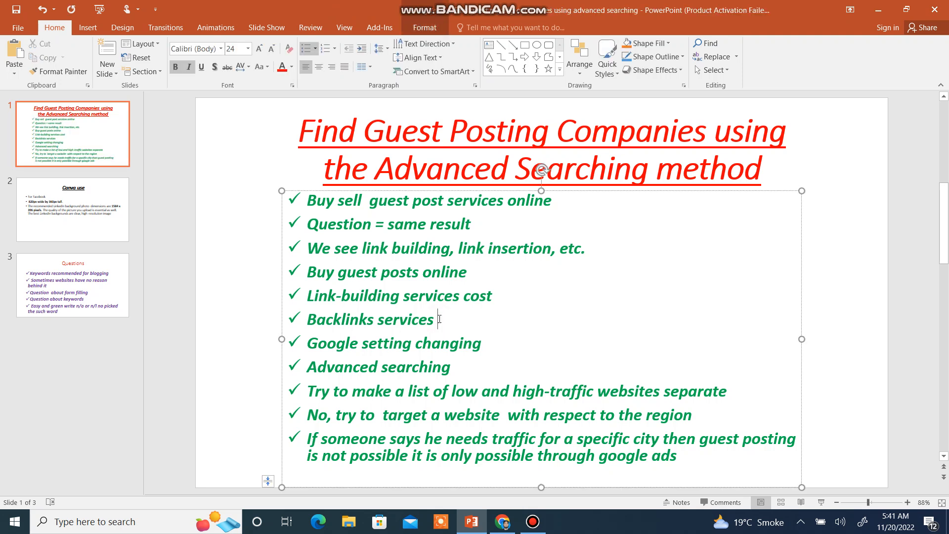
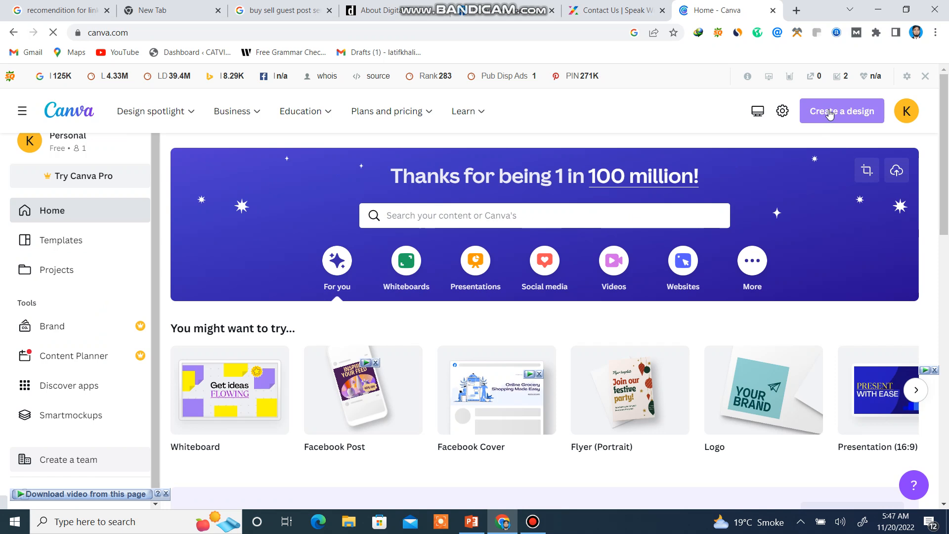
# Search the Canva design types for "lin" and create a new LinkedIn Background Photo design.
pyautogui.click(829, 113)
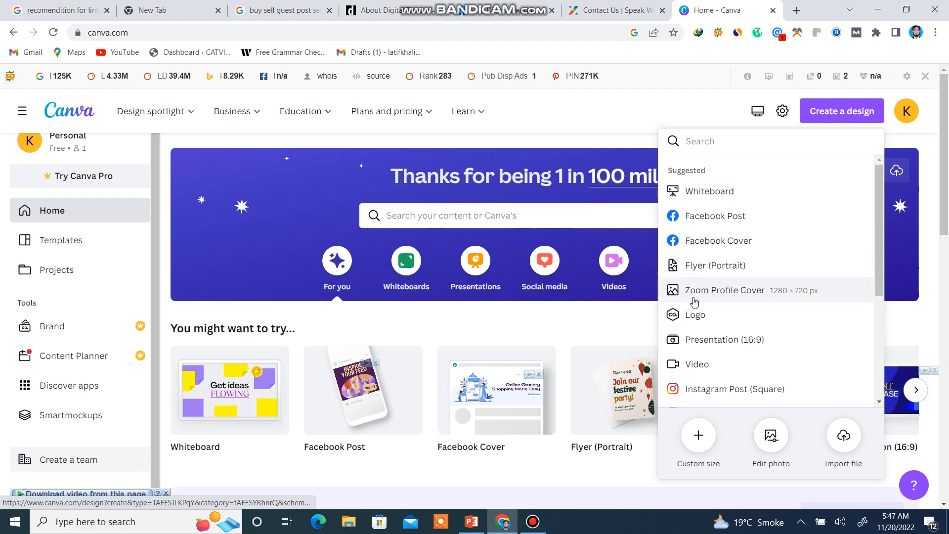
pyautogui.click(702, 142)
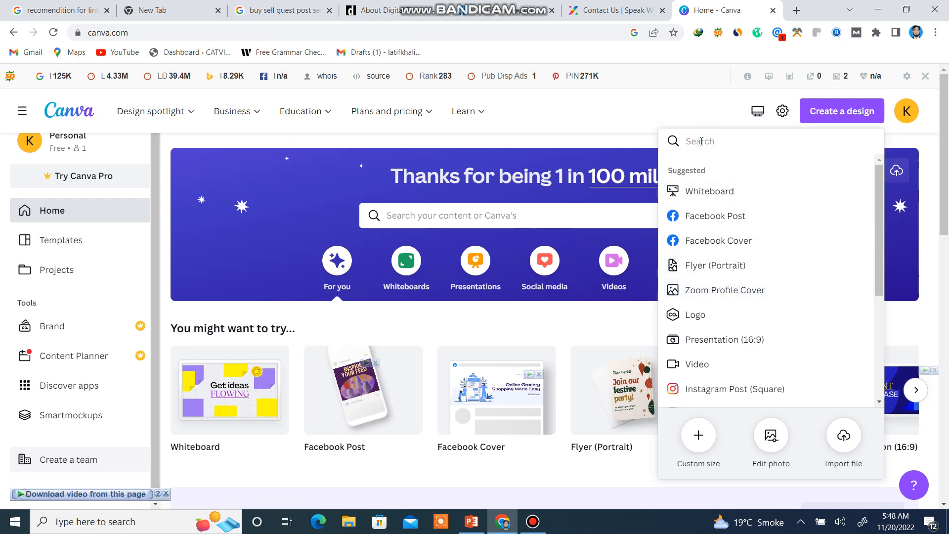
pyautogui.write('li')
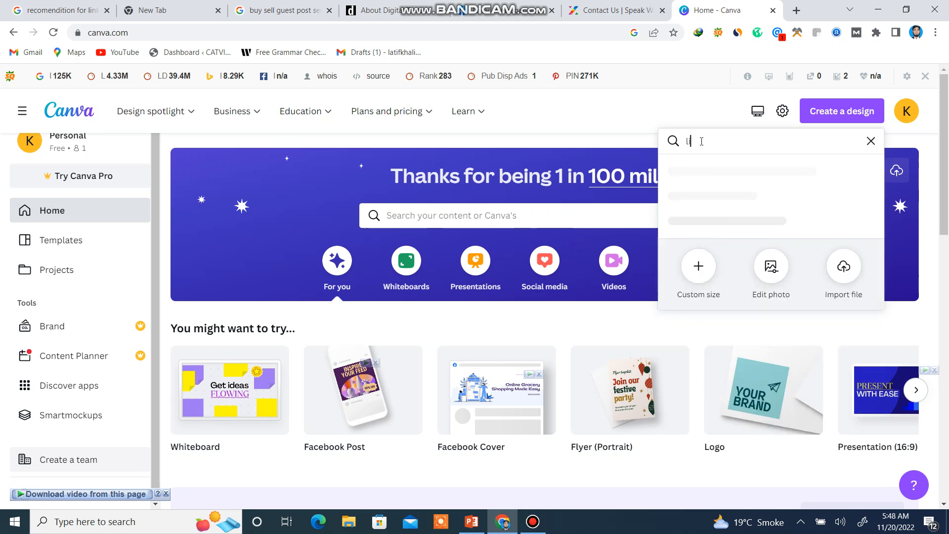
pyautogui.write('n')
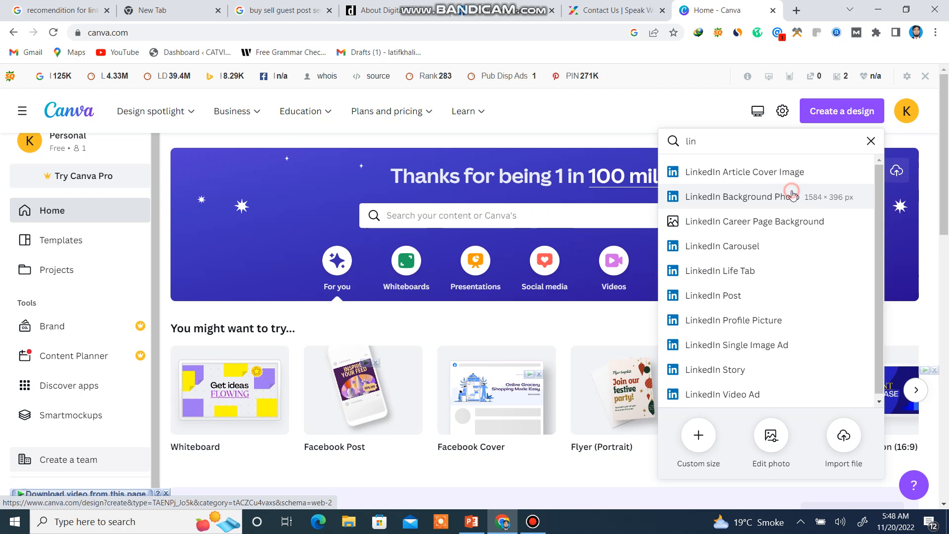
pyautogui.click(794, 195)
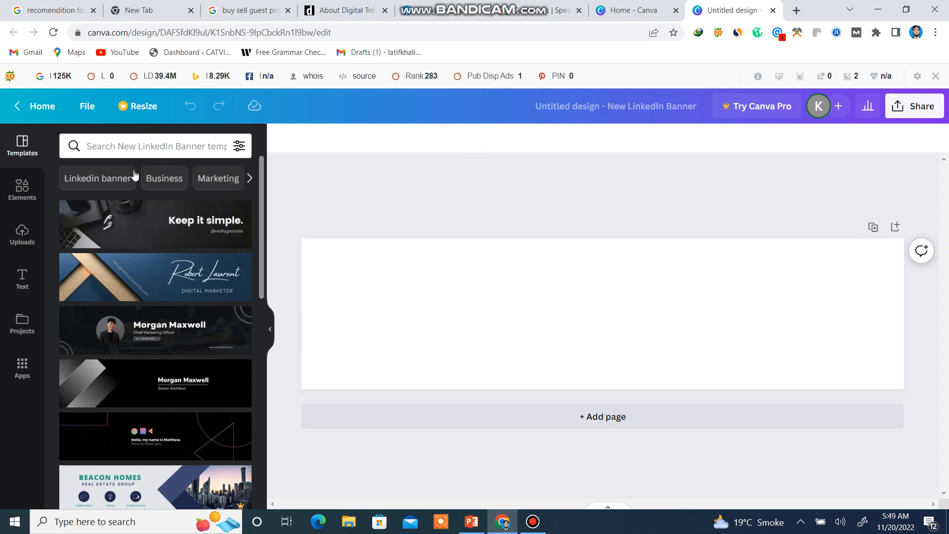
# Search the banner templates for "linkedin cover" and apply the navy Market Research Analyst template with orange corner shapes.
pyautogui.click(128, 147)
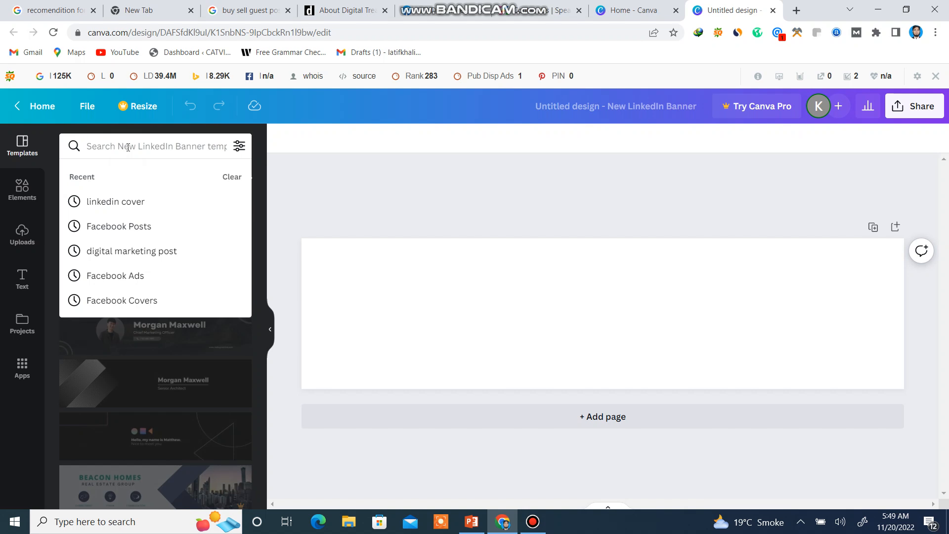
pyautogui.click(128, 203)
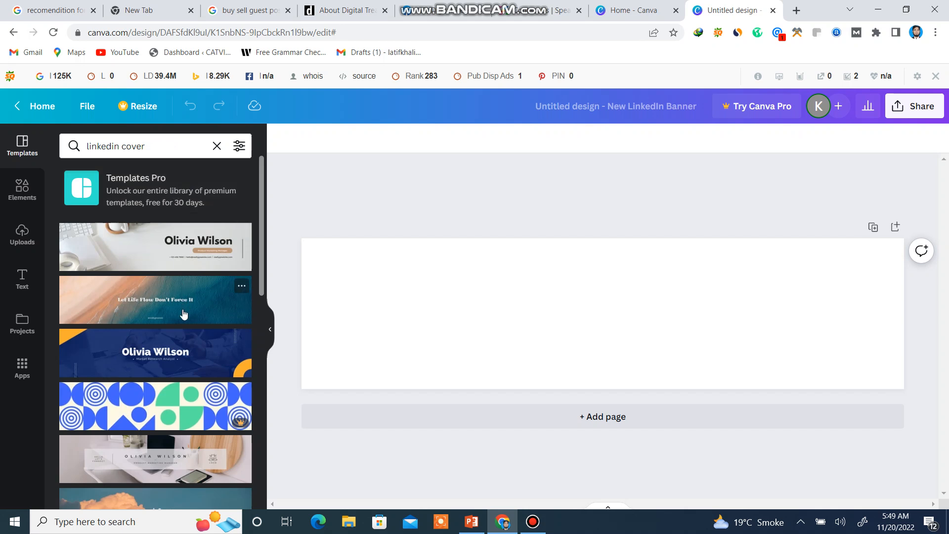
pyautogui.scroll(-6, 183, 313)
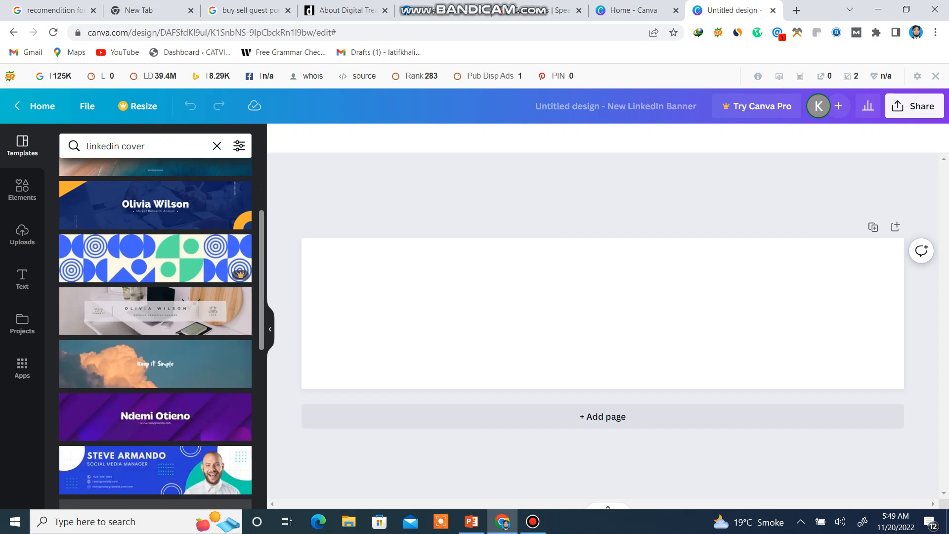
pyautogui.scroll(-1, 184, 313)
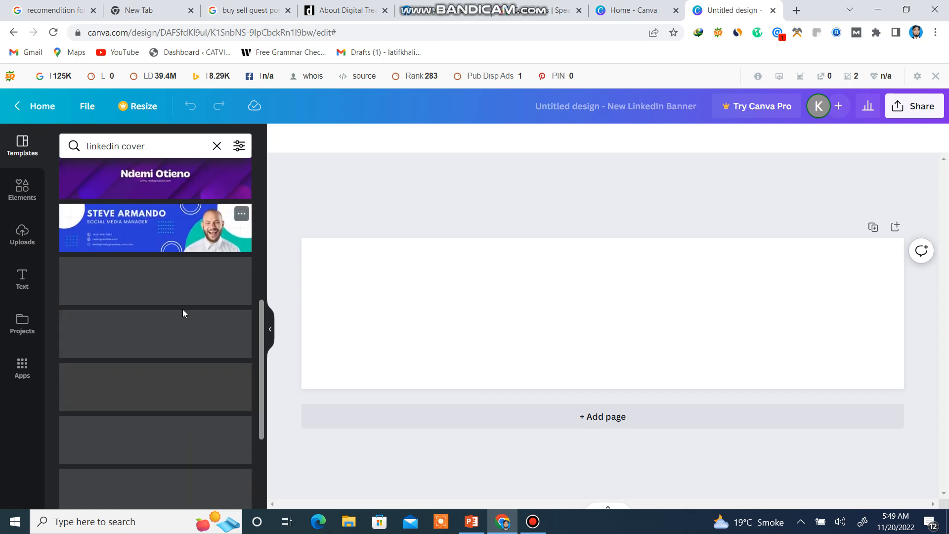
pyautogui.scroll(3, 184, 313)
pyautogui.scroll(-1, 183, 314)
pyautogui.scroll(-8, 156, 334)
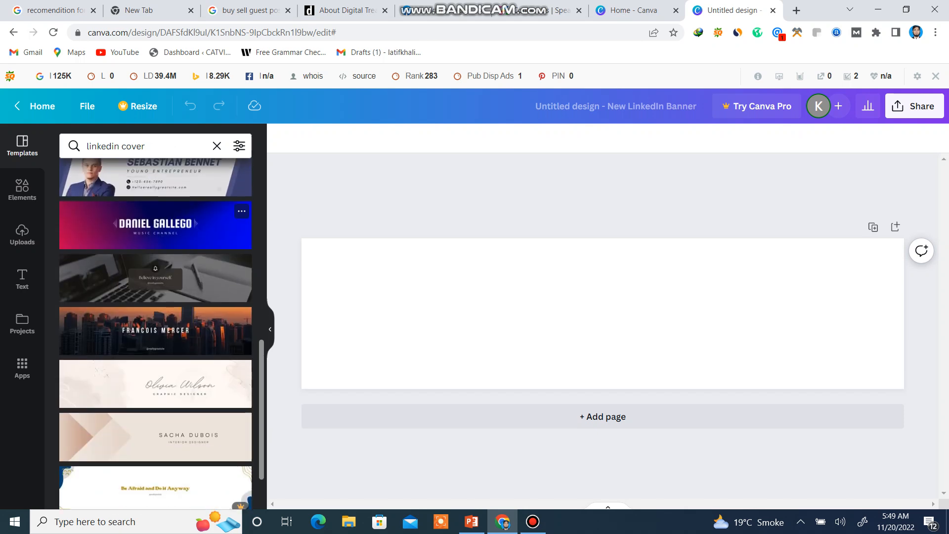
pyautogui.scroll(-2, 183, 313)
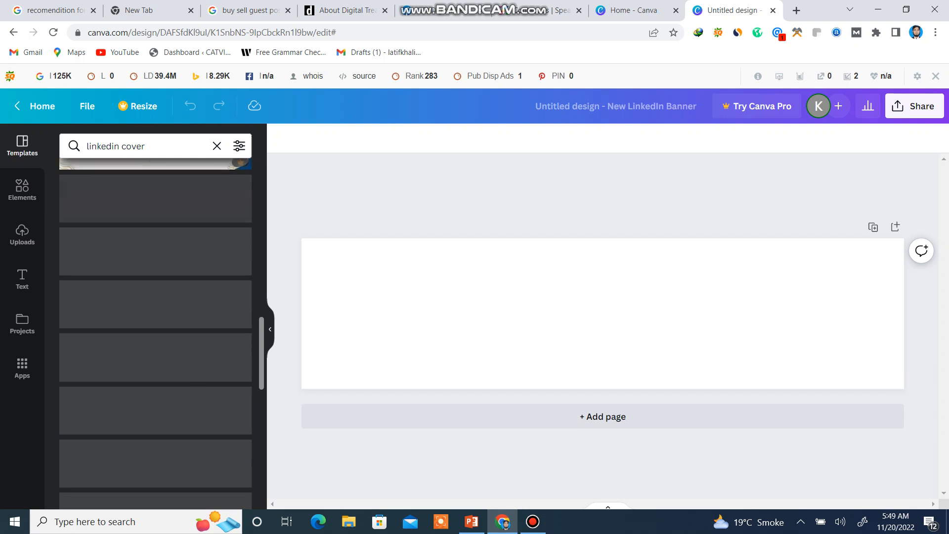
pyautogui.scroll(3, 183, 313)
pyautogui.scroll(5, 186, 314)
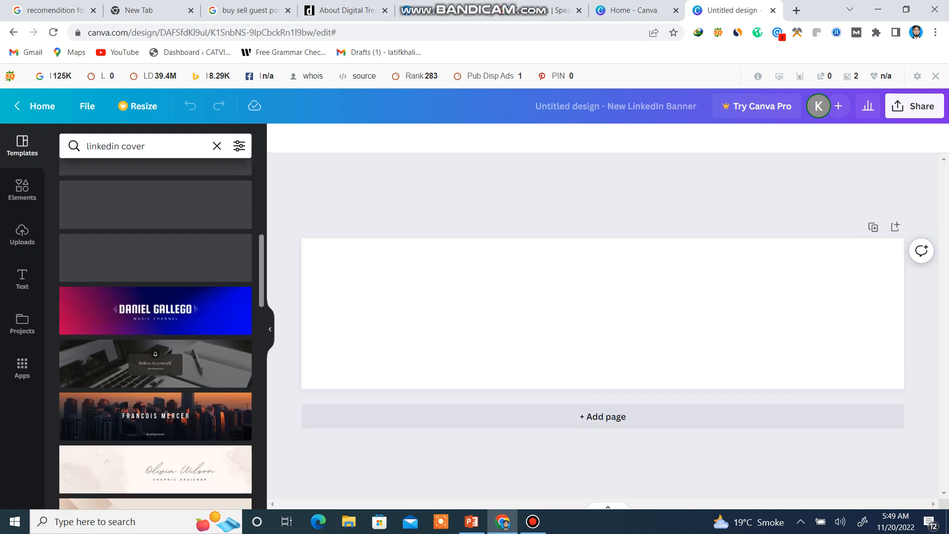
pyautogui.scroll(3, 183, 313)
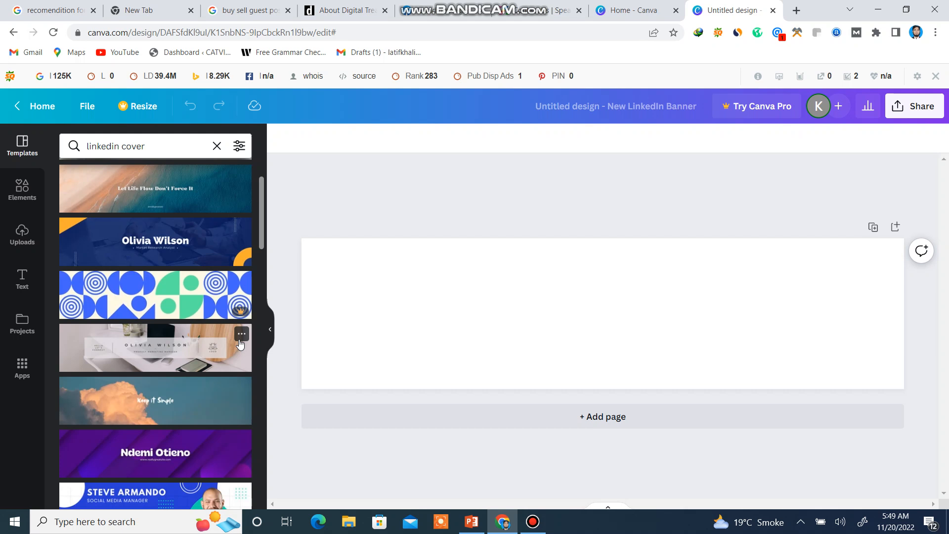
pyautogui.click(240, 341)
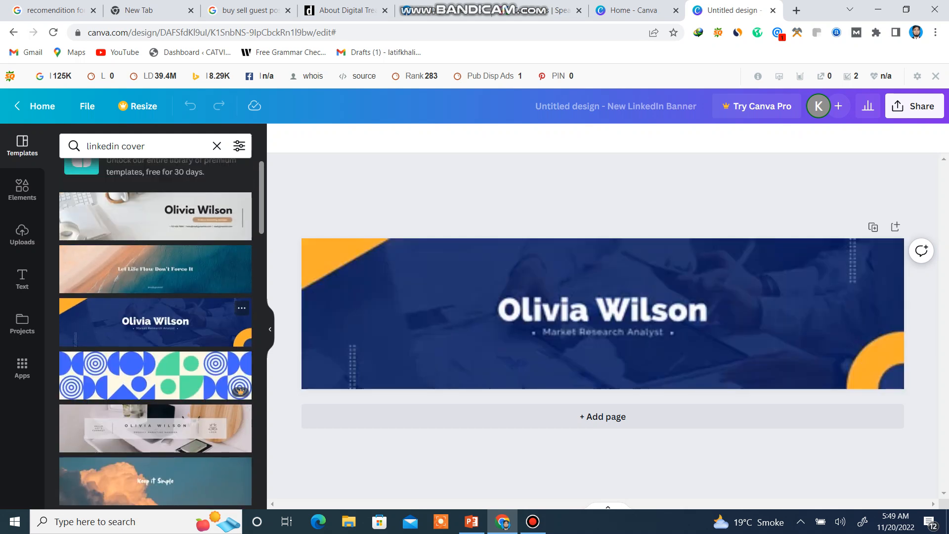
# Replace the large name heading in the middle of the banner with "Guest posting".
pyautogui.click(630, 317)
pyautogui.click(631, 318)
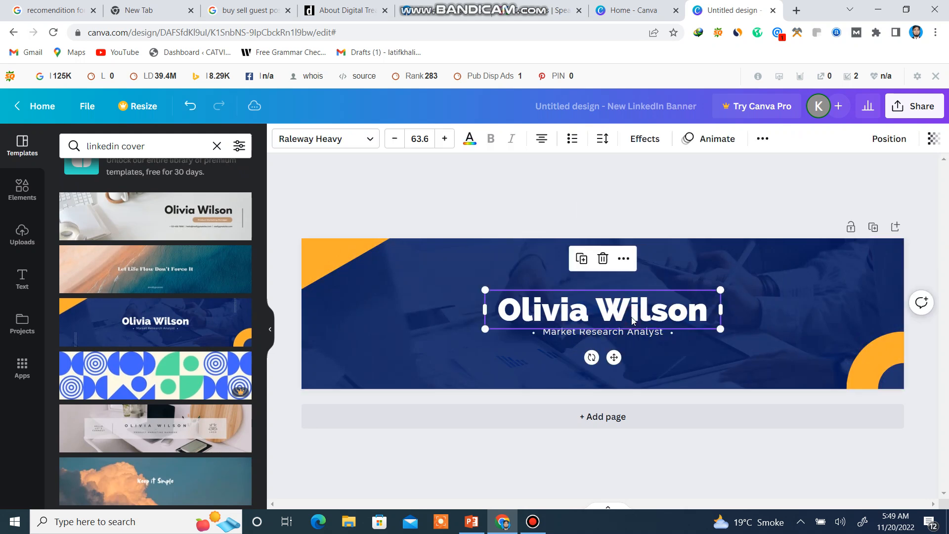
pyautogui.doubleClick(710, 308)
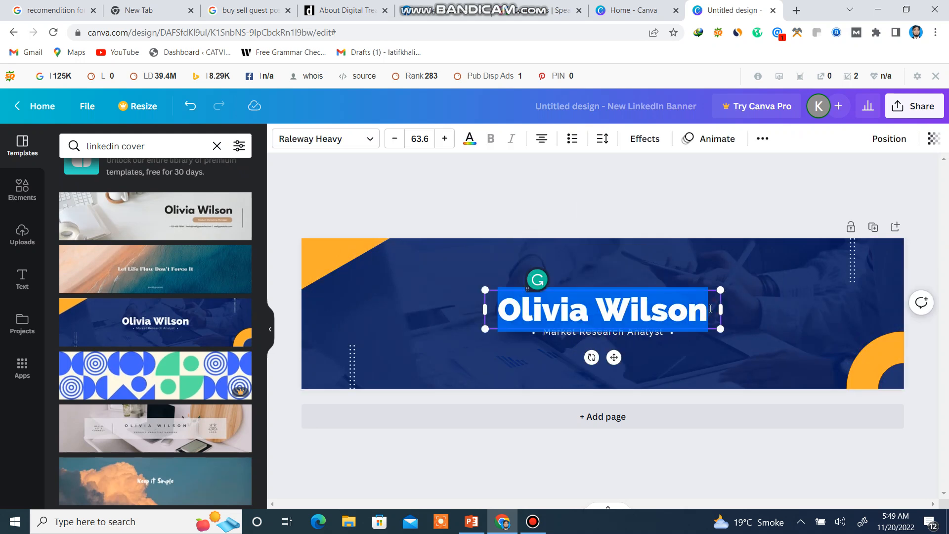
pyautogui.press('BackSpace')
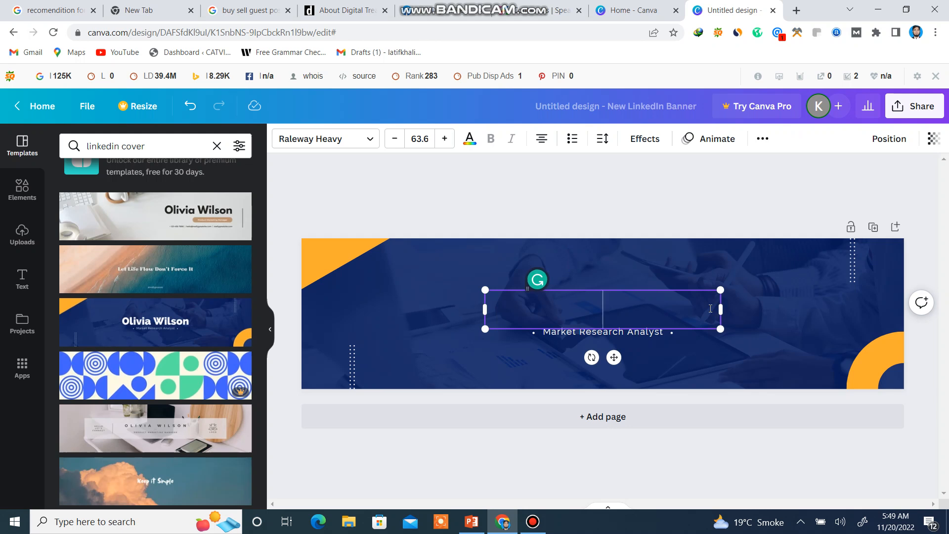
pyautogui.write('Gue')
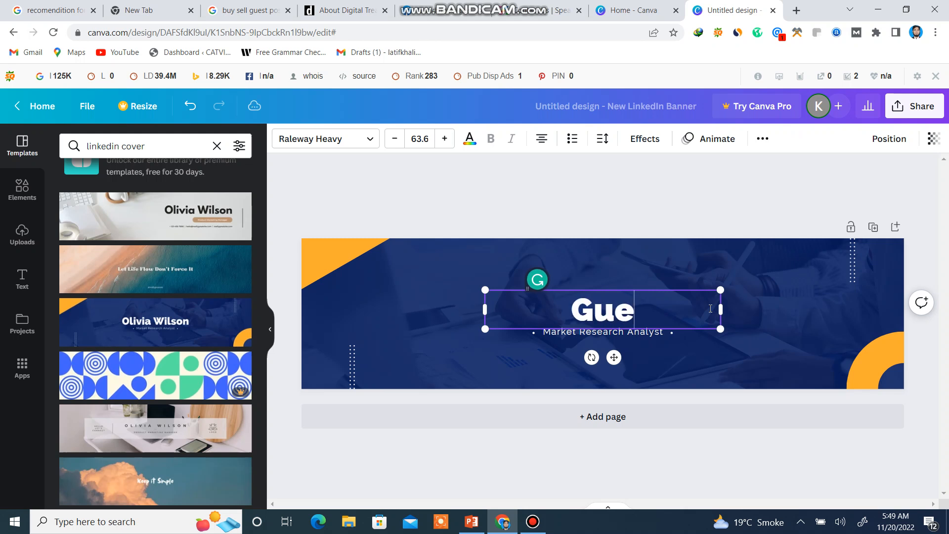
pyautogui.write('st p')
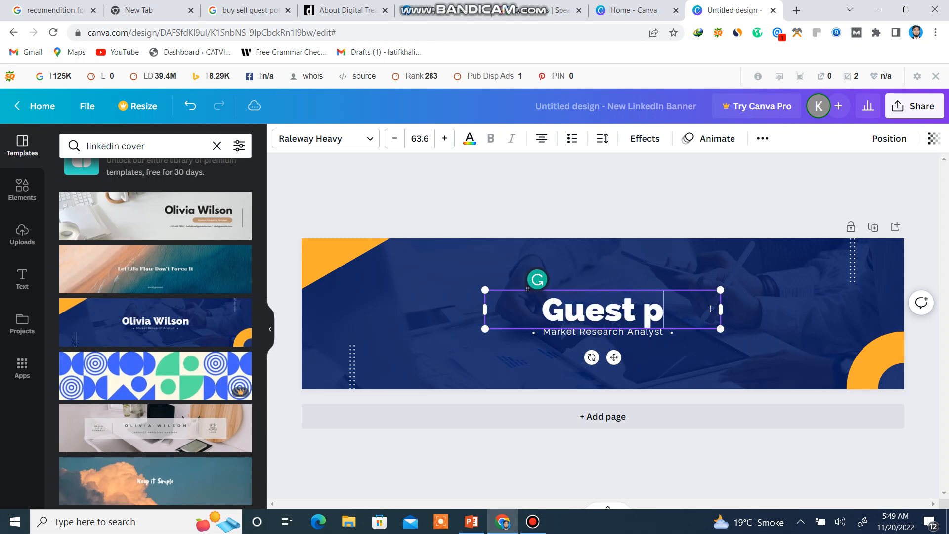
pyautogui.write('osting')
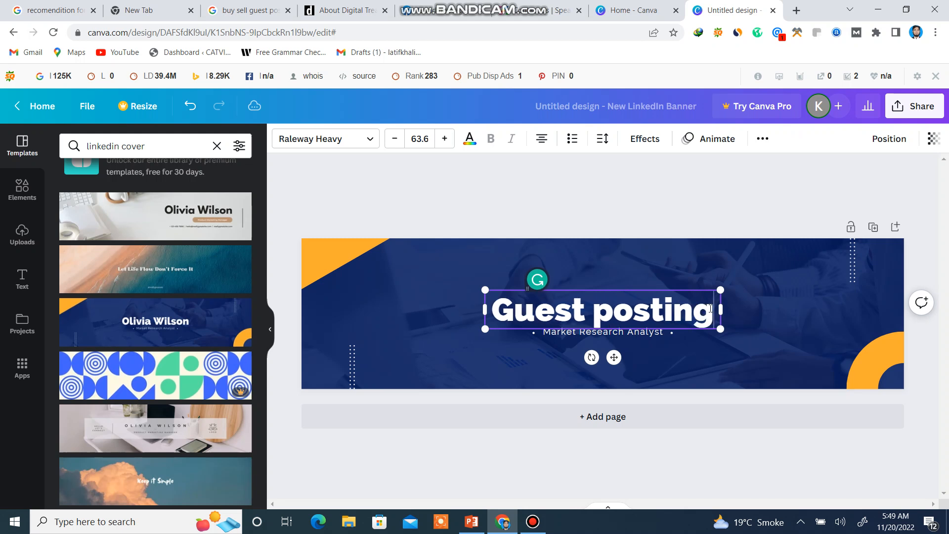
# Replace the "Market Research Analyst" subtitle below the heading with "boost your business".
pyautogui.click(670, 333)
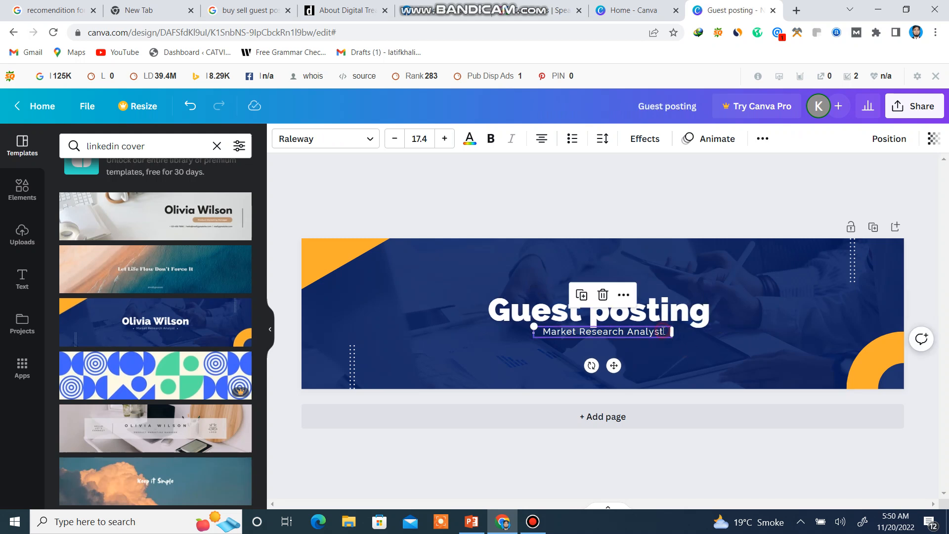
pyautogui.click(664, 332)
pyautogui.click(663, 331)
pyautogui.press('BackSpace')
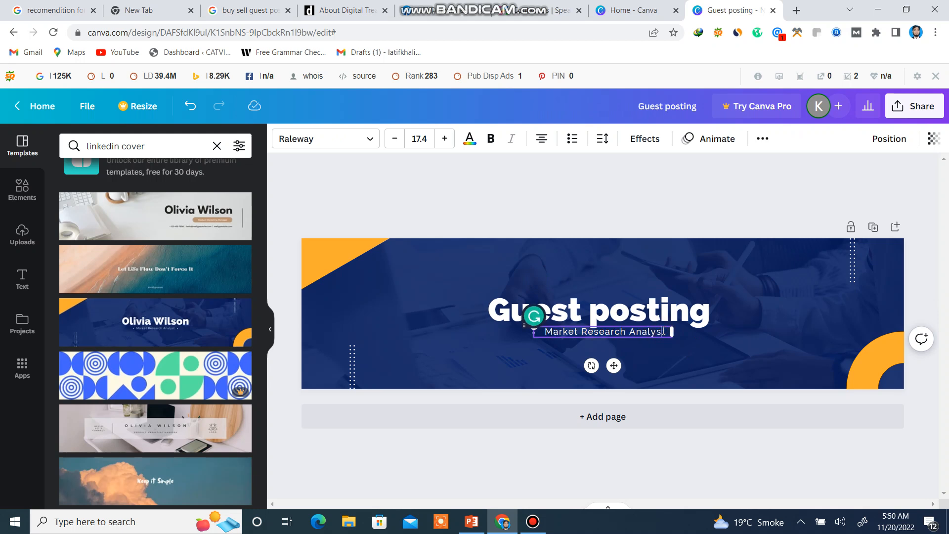
pyautogui.press('BackSpace')
pyautogui.press('BackSpace')
pyautogui.press('BackSpace')
pyautogui.press('BackSpace')
pyautogui.press('BackSpace')
pyautogui.press('BackSpace')
pyautogui.press('BackSpace')
pyautogui.press('BackSpace')
pyautogui.press('BackSpace')
pyautogui.press('BackSpace')
pyautogui.press('BackSpace')
pyautogui.press('BackSpace')
pyautogui.press('BackSpace')
pyautogui.press('BackSpace')
pyautogui.press('BackSpace')
pyautogui.press('BackSpace')
pyautogui.press('BackSpace')
pyautogui.press('BackSpace')
pyautogui.press('BackSpace')
pyautogui.press('BackSpace')
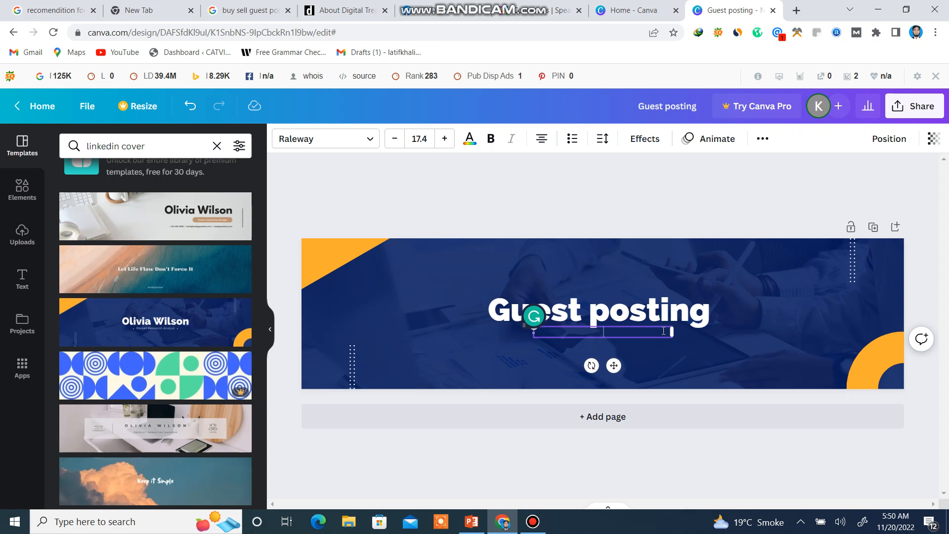
pyautogui.write('boost your business')
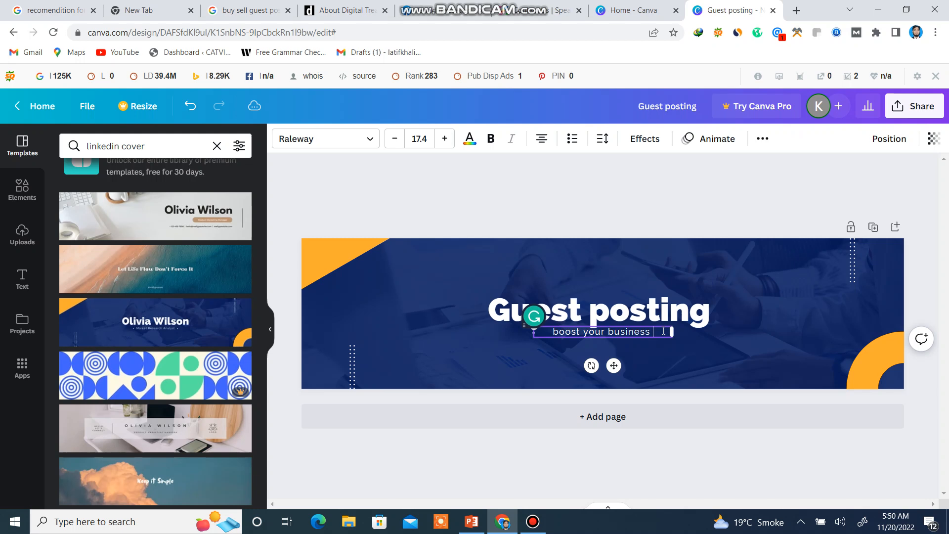
# Try to give the "Guest posting" heading a custom green text color.
pyautogui.click(697, 319)
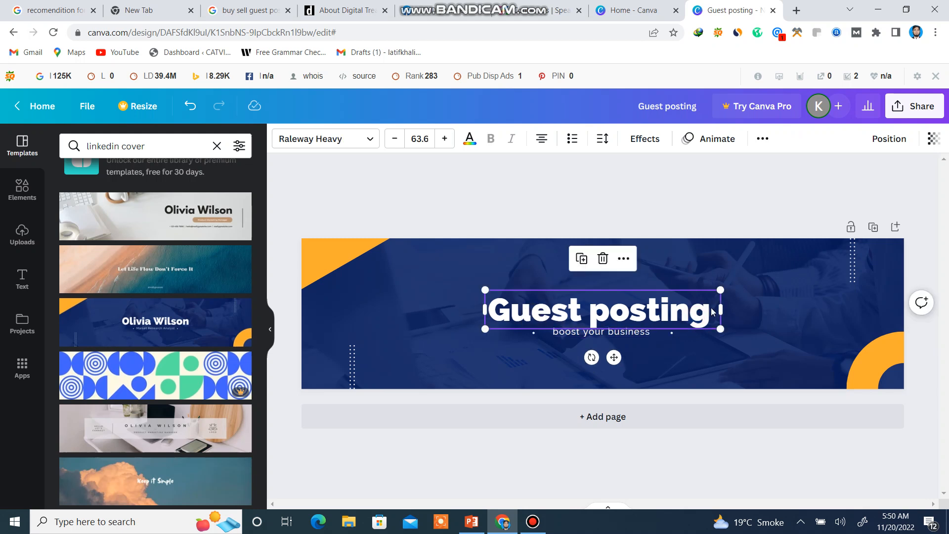
pyautogui.click(712, 312)
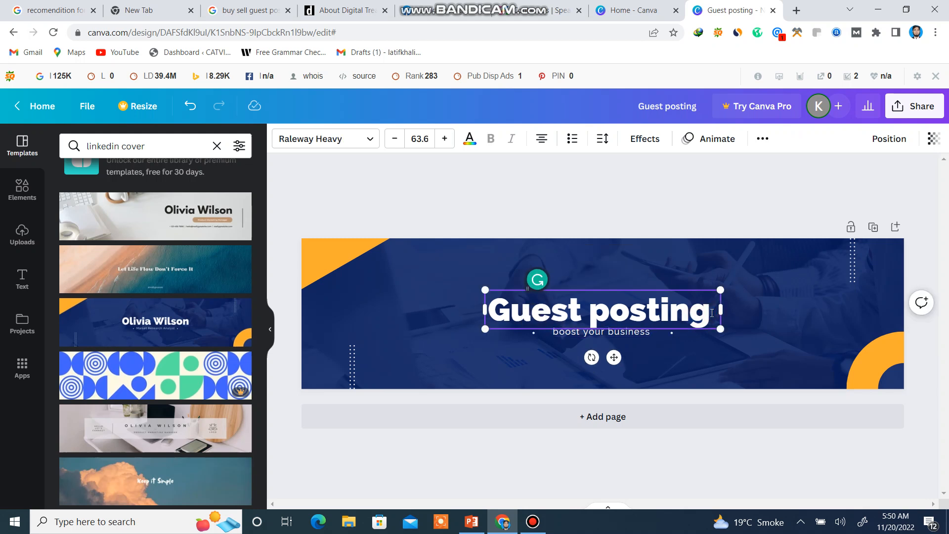
pyautogui.moveTo(712, 312); pyautogui.dragTo(494, 314)
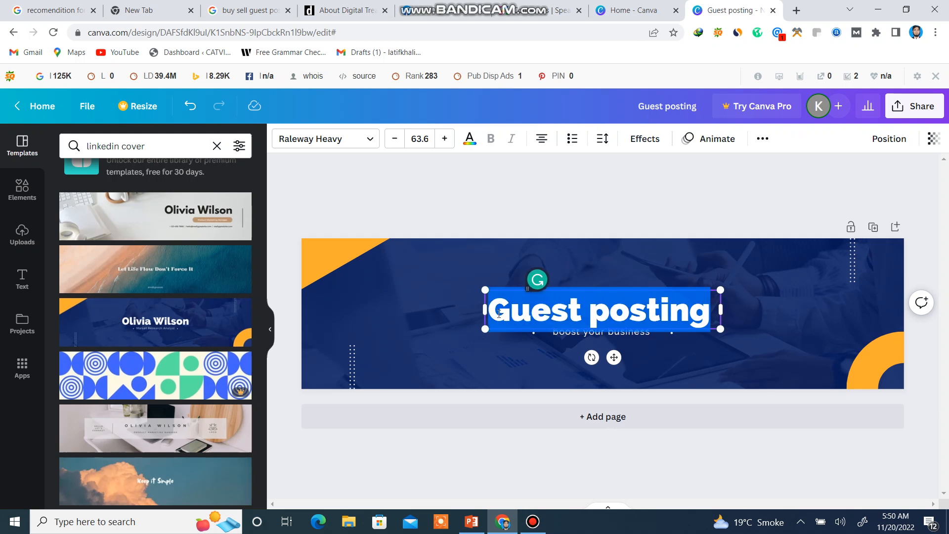
pyautogui.click(470, 143)
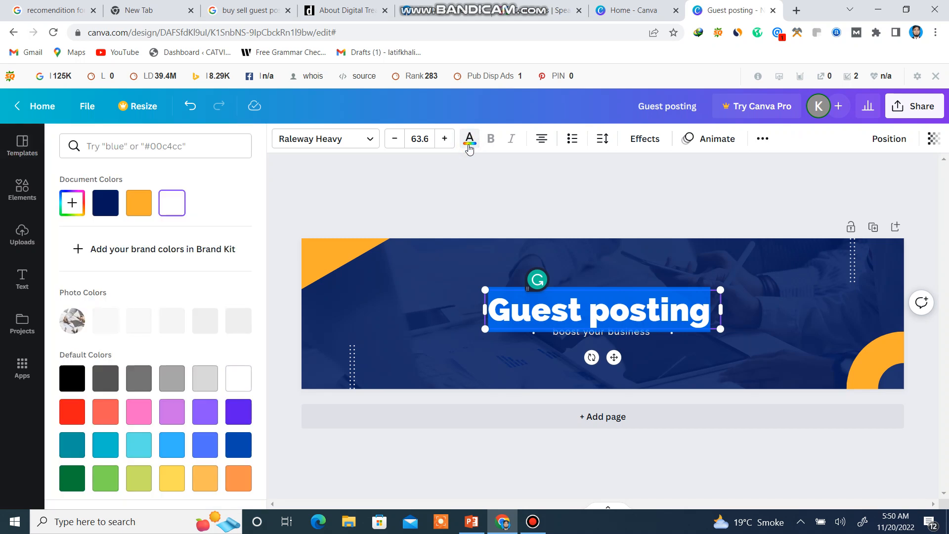
pyautogui.click(69, 206)
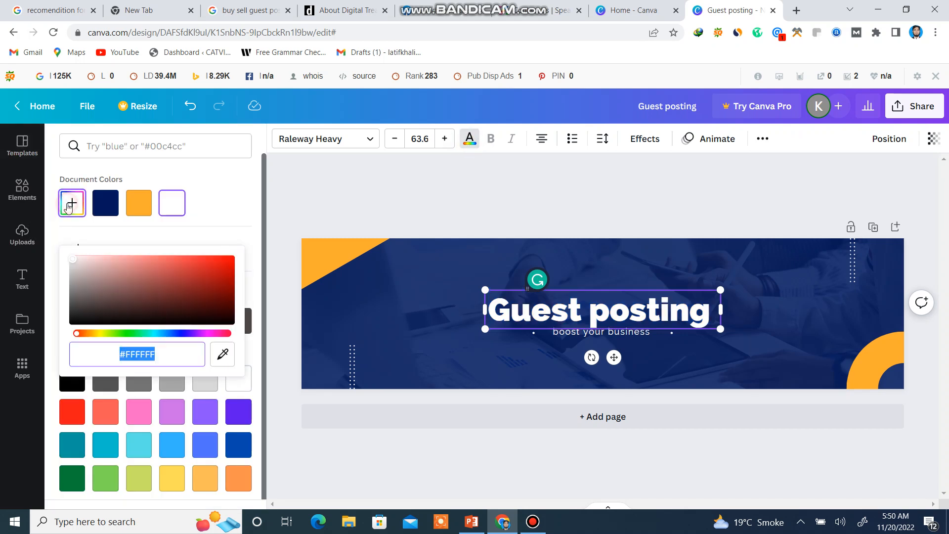
pyautogui.click(134, 333)
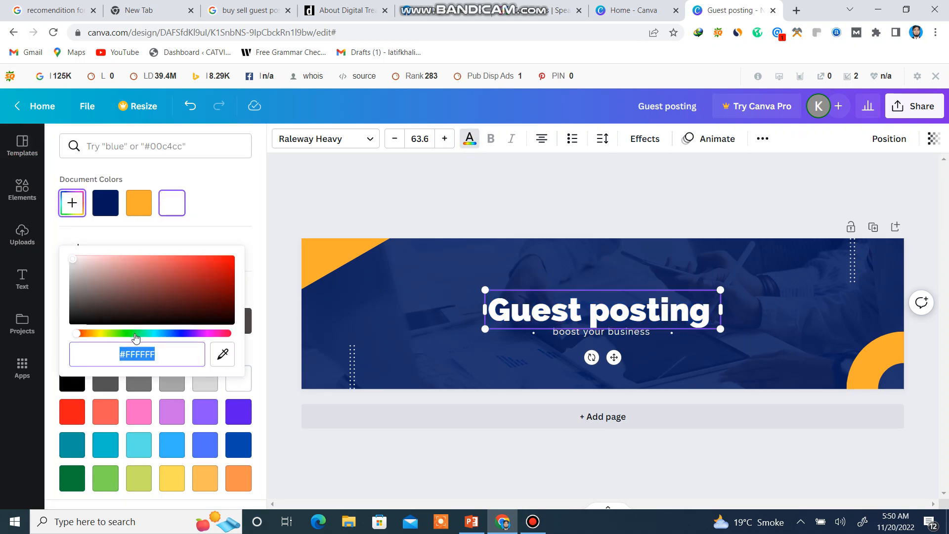
pyautogui.click(485, 361)
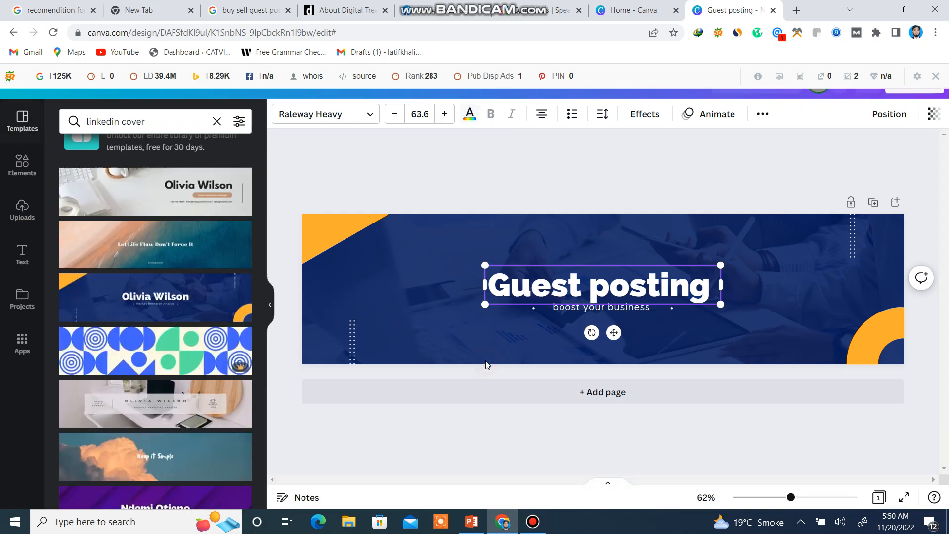
# Move the "Guest posting" heading up near the banner's upper edge, clear of the subtitle.
pyautogui.click(663, 332)
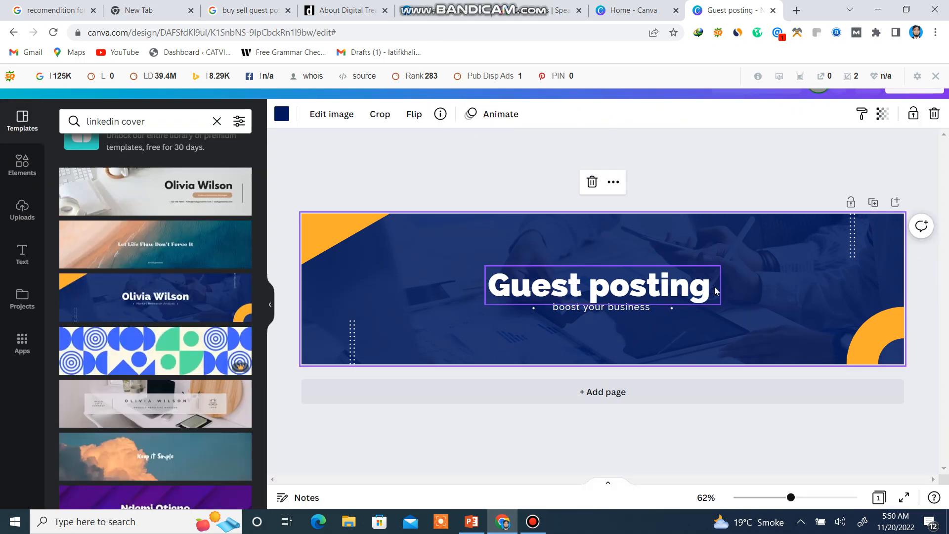
pyautogui.moveTo(716, 288); pyautogui.dragTo(732, 241)
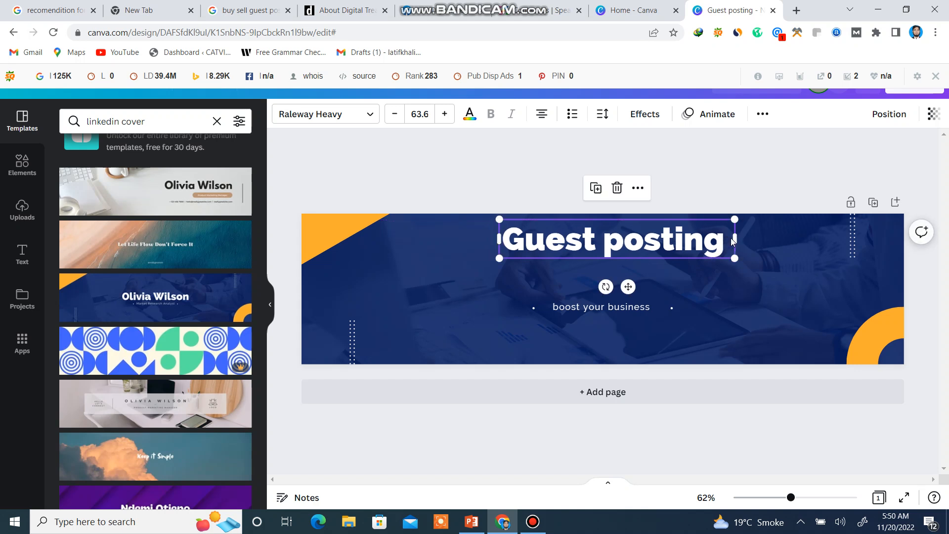
# Recolor the "Guest posting" heading with the custom green #11DF2B.
pyautogui.click(730, 238)
pyautogui.moveTo(726, 238); pyautogui.dragTo(500, 239)
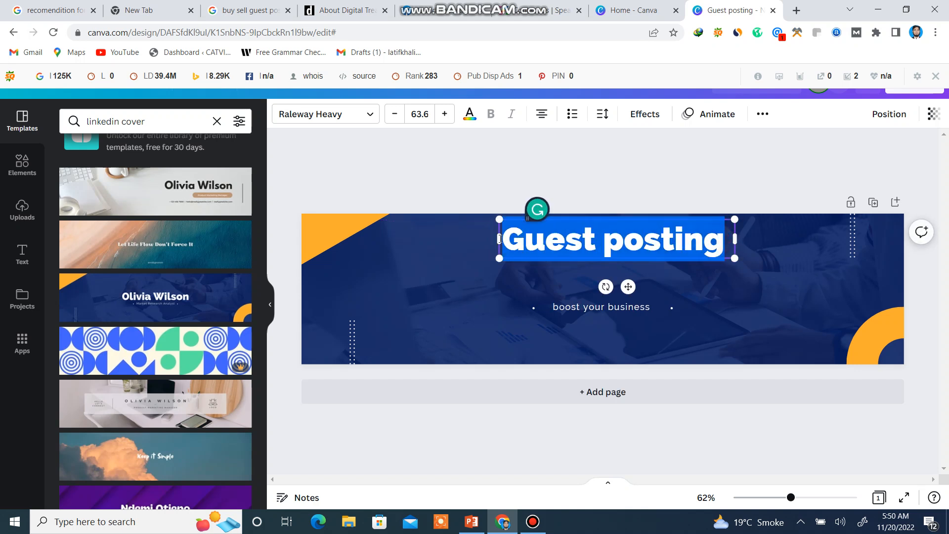
pyautogui.click(470, 119)
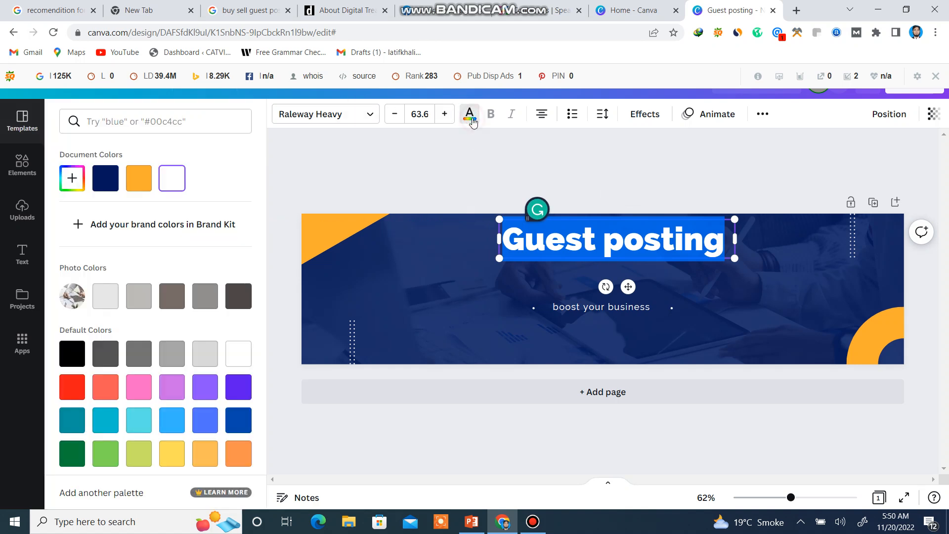
pyautogui.click(72, 178)
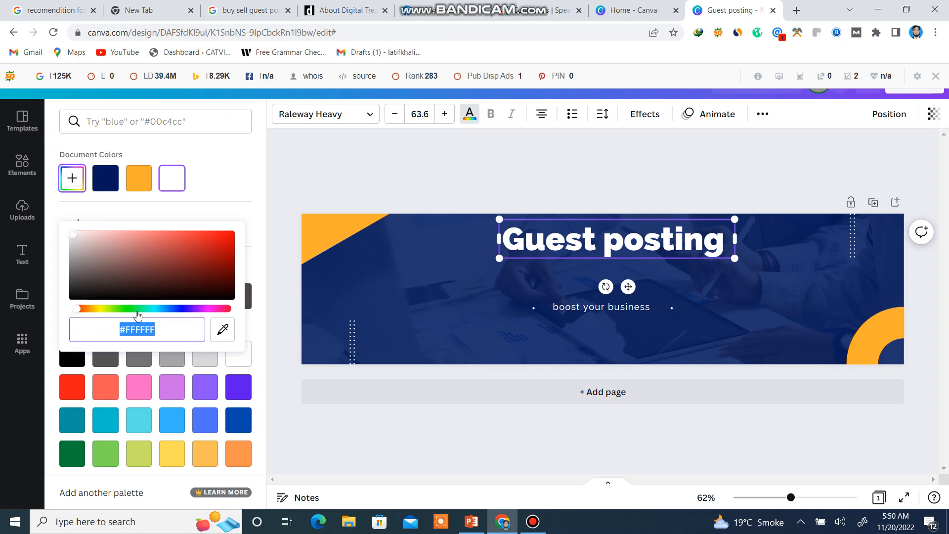
pyautogui.click(130, 309)
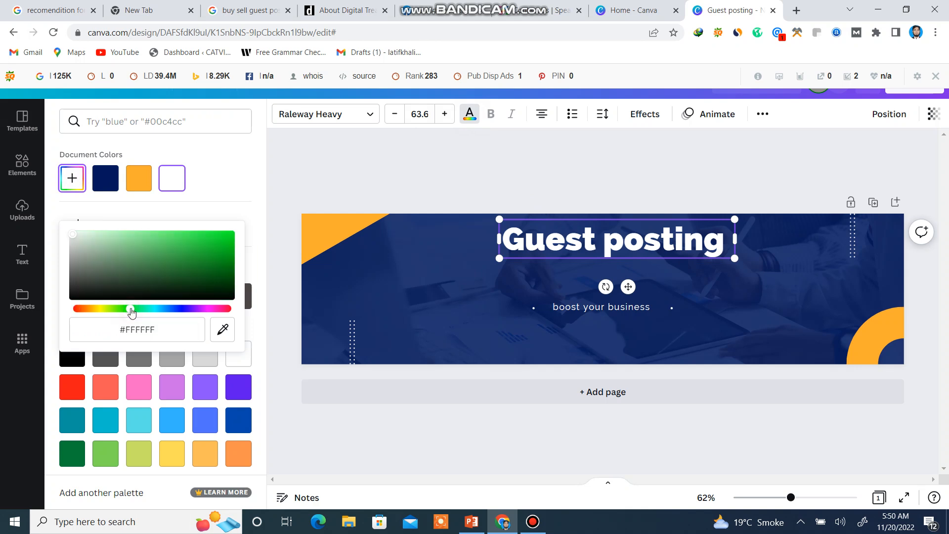
pyautogui.click(222, 240)
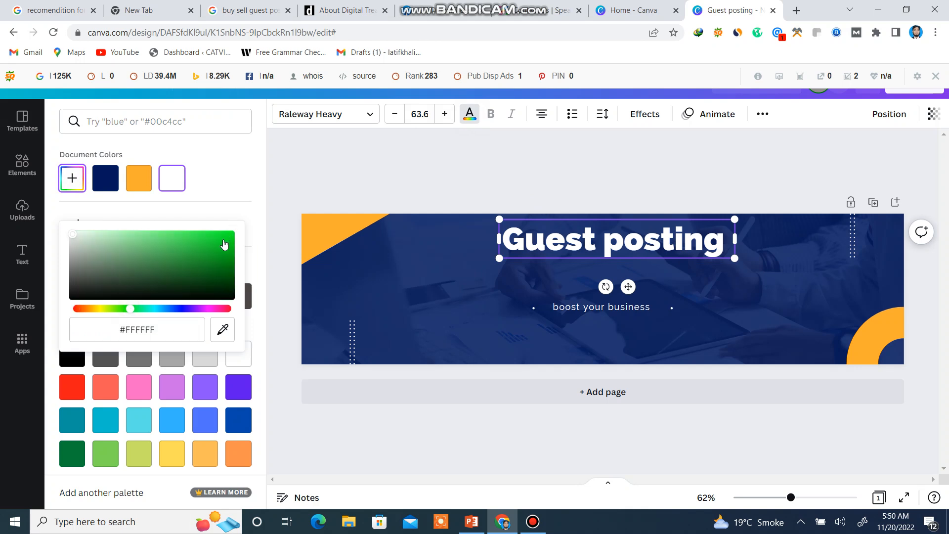
pyautogui.click(472, 296)
pyautogui.click(711, 309)
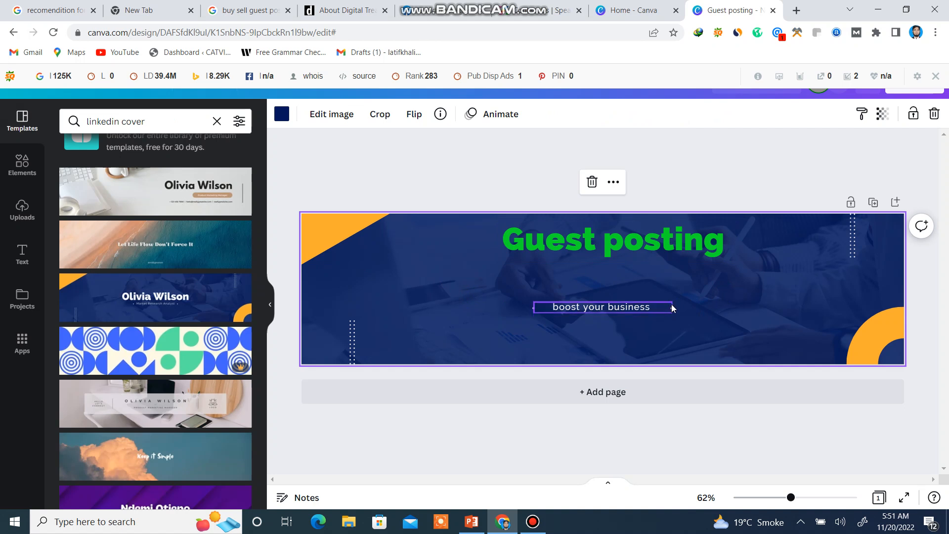
# Move the "boost your business" subtitle up beneath the heading, enlarge it to font size 27.2 and center it under the heading.
pyautogui.moveTo(672, 307); pyautogui.dragTo(690, 267)
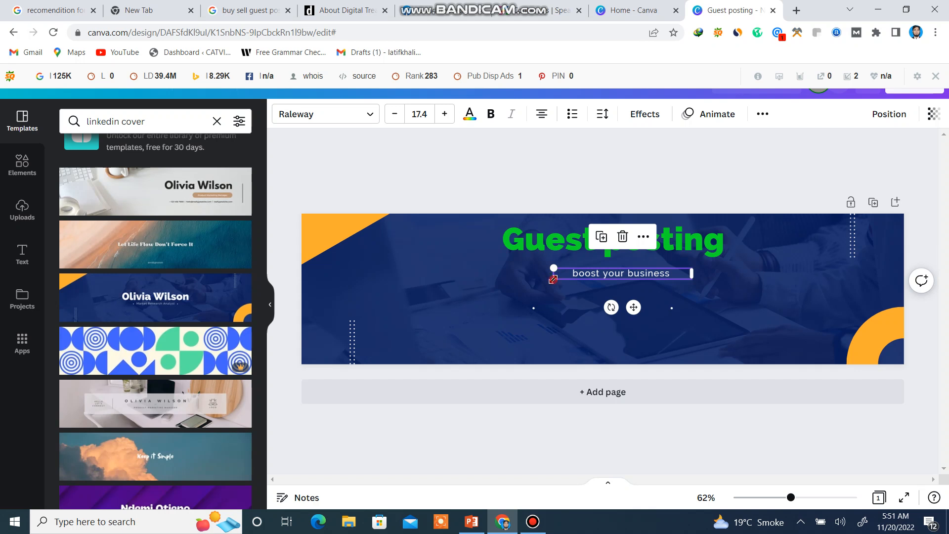
pyautogui.moveTo(553, 280); pyautogui.dragTo(480, 351)
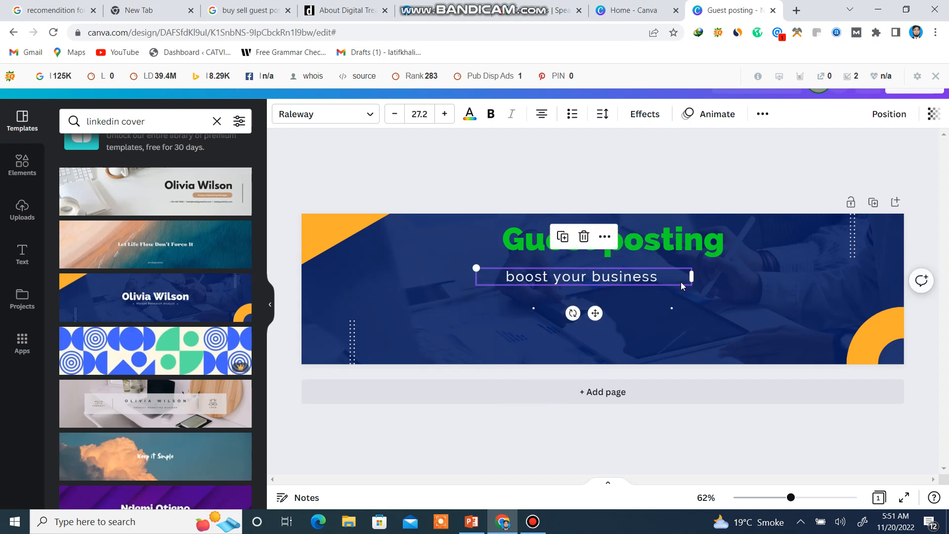
pyautogui.moveTo(675, 276); pyautogui.dragTo(709, 279)
pyautogui.click(772, 294)
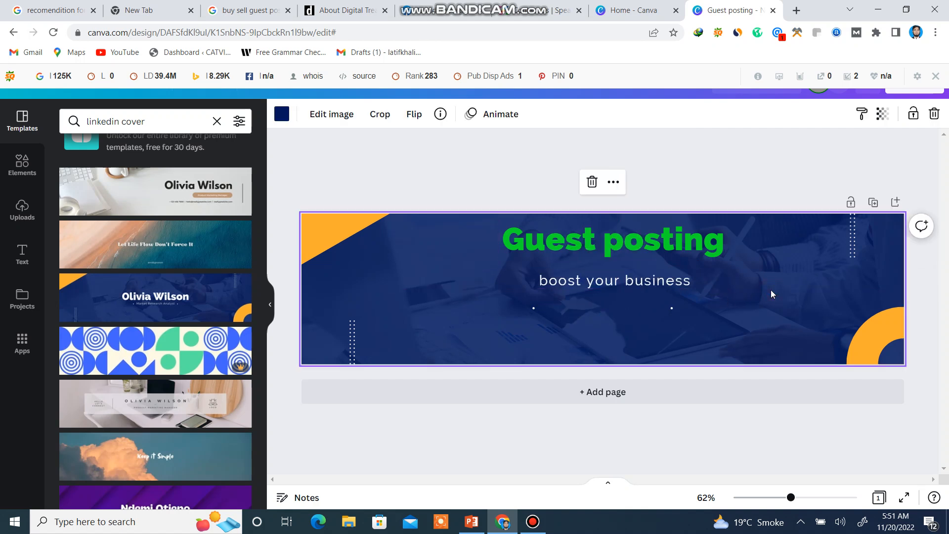
# Delete the dotted column decoration near the banner's lower-left corner.
pyautogui.click(354, 331)
pyautogui.click(352, 289)
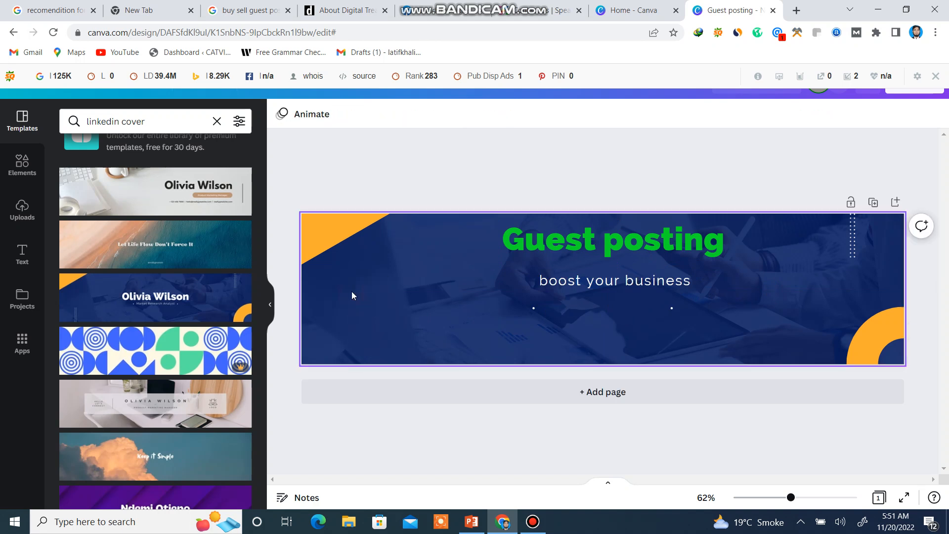
pyautogui.click(851, 230)
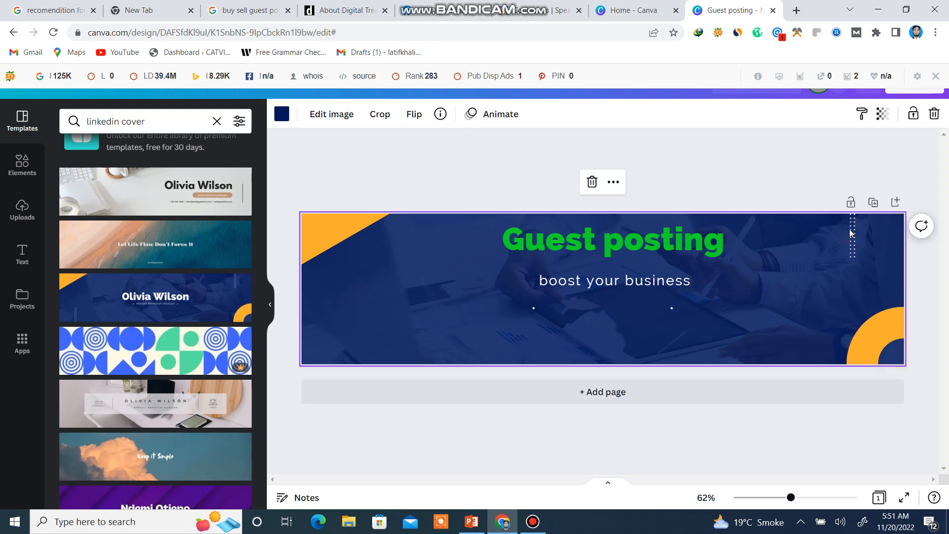
pyautogui.click(592, 182)
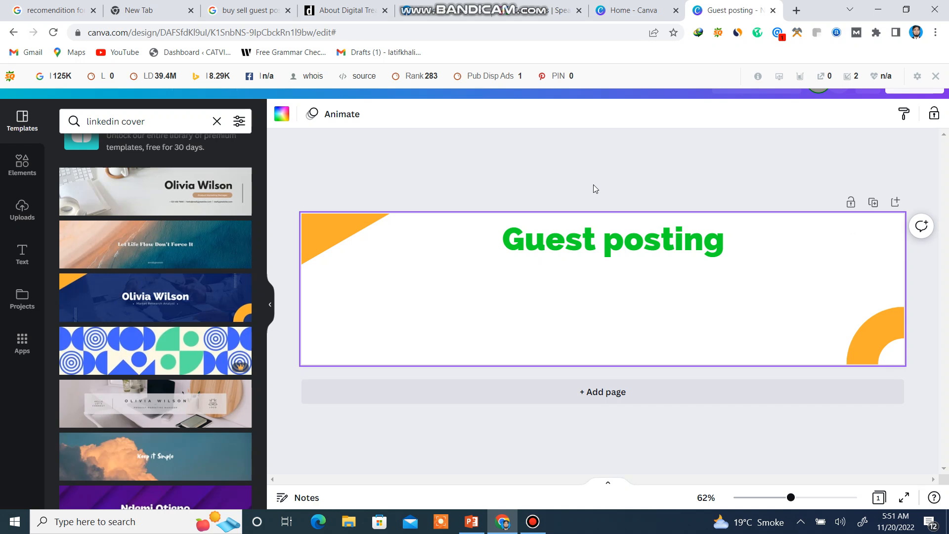
pyautogui.hotkey('ctrl', 'z')
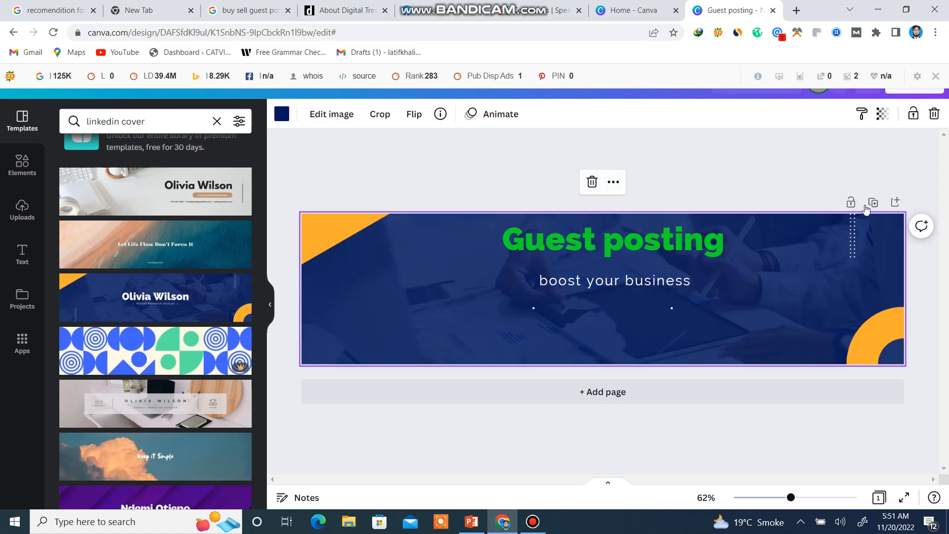
# Delete the dotted column decoration near the banner's upper-right corner, keeping the background image.
pyautogui.click(854, 230)
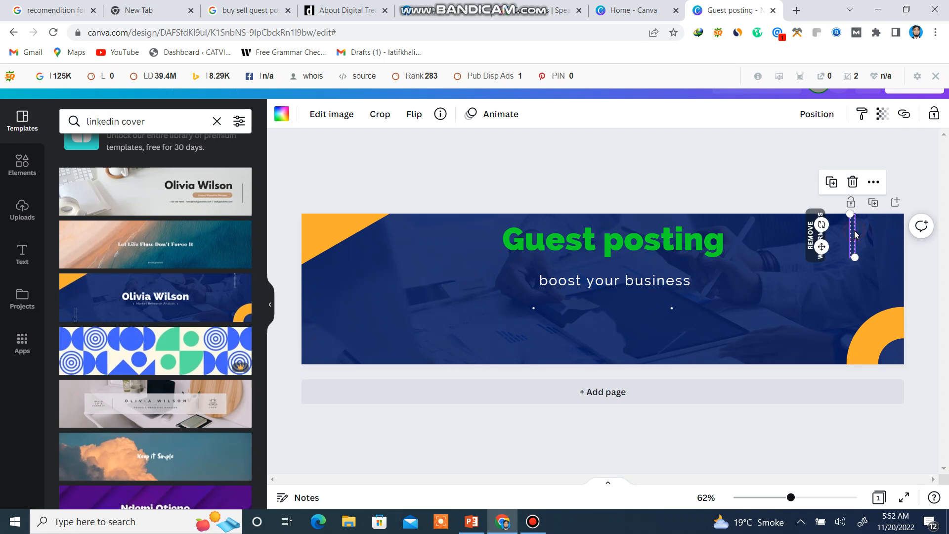
pyautogui.click(852, 182)
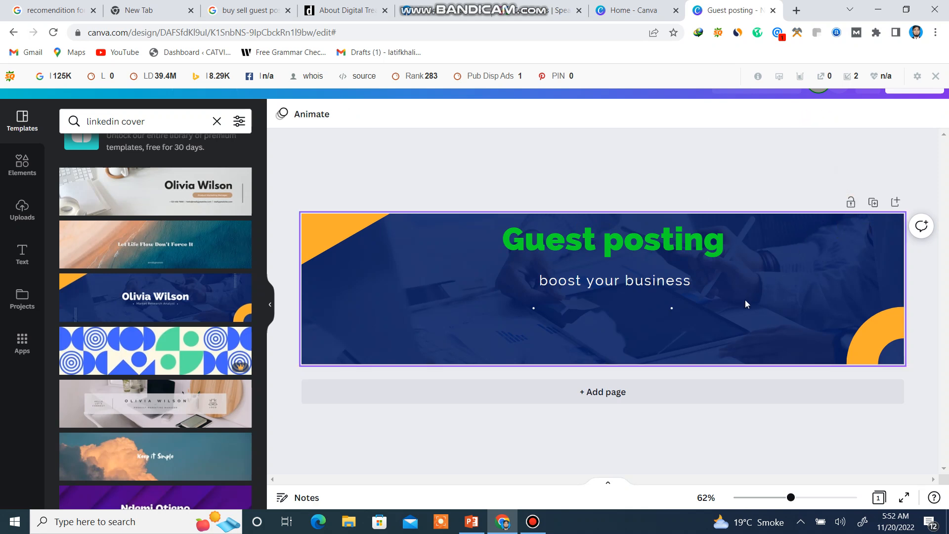
pyautogui.click(451, 296)
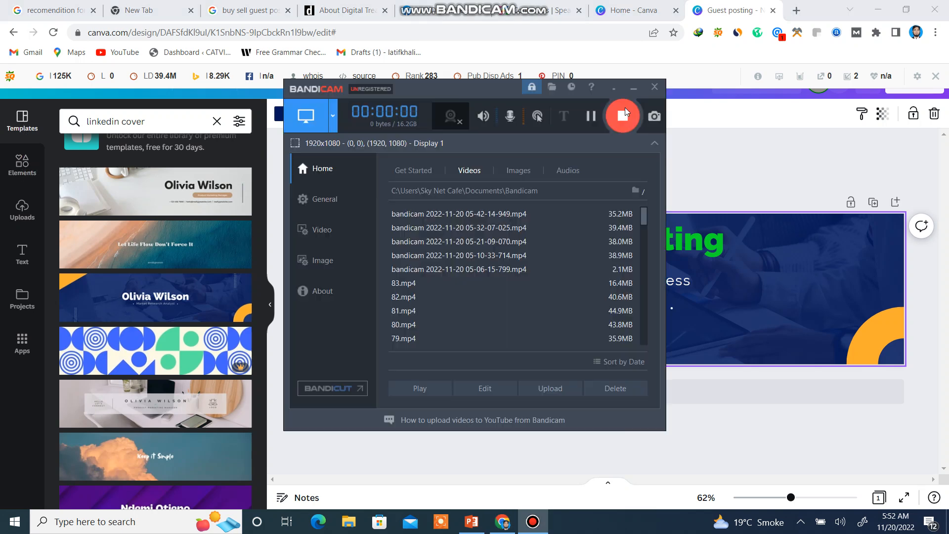
pyautogui.click(634, 88)
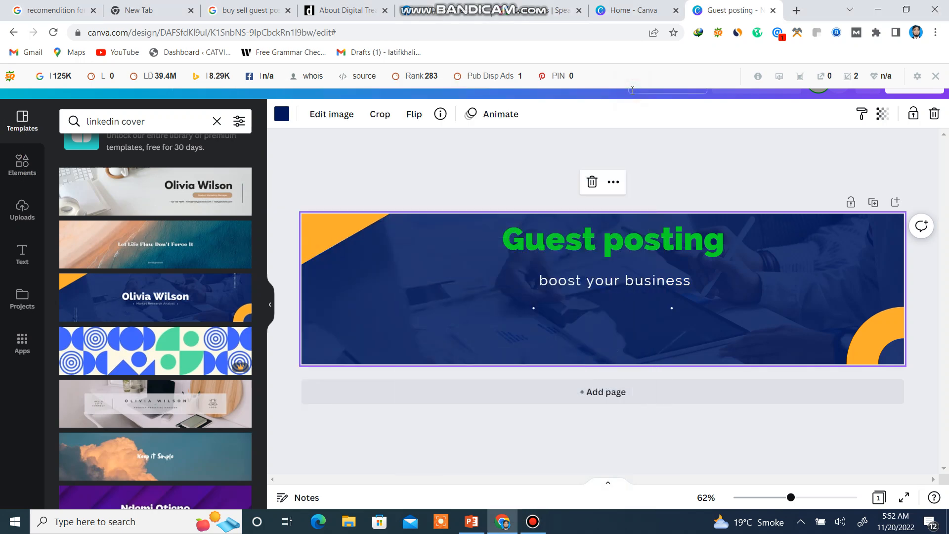
# Search the design elements for "SEO" using the recent search term.
pyautogui.click(22, 173)
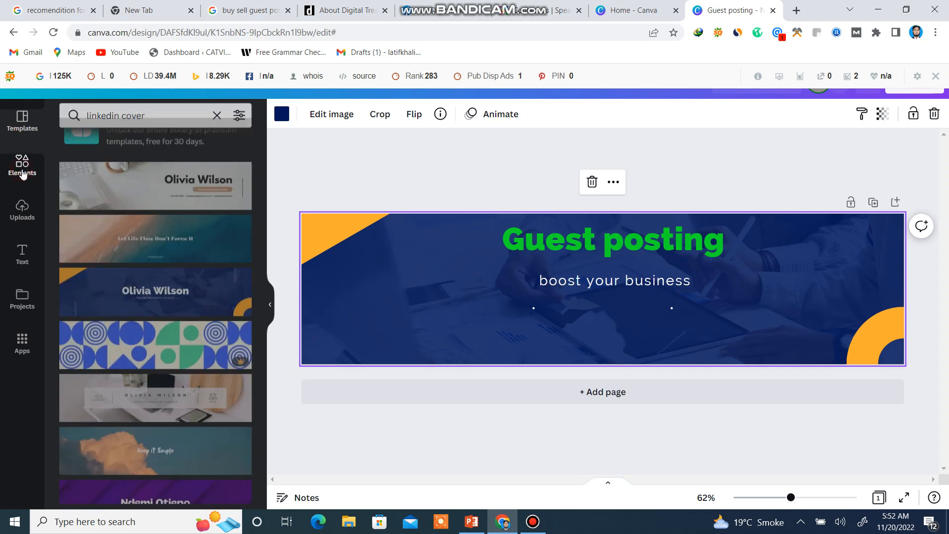
pyautogui.click(123, 123)
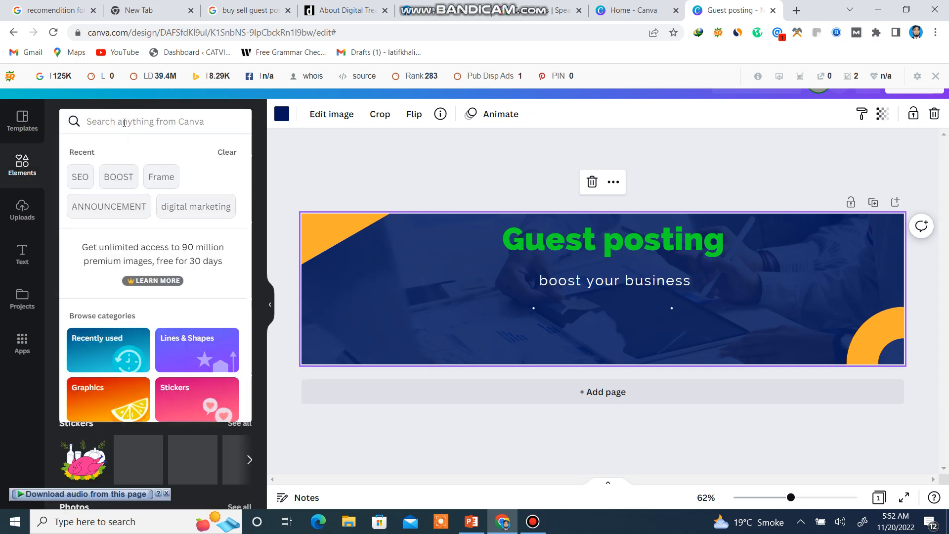
pyautogui.click(80, 177)
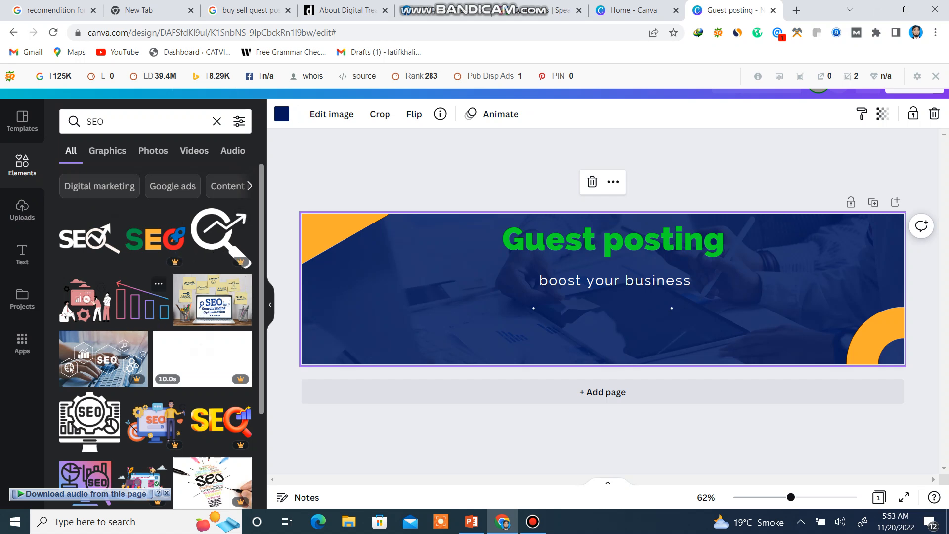
# Browse the SEO elements and add the free SEO lettering graphic with the magnifying glass and rising arrow to the banner.
pyautogui.scroll(-4, 133, 323)
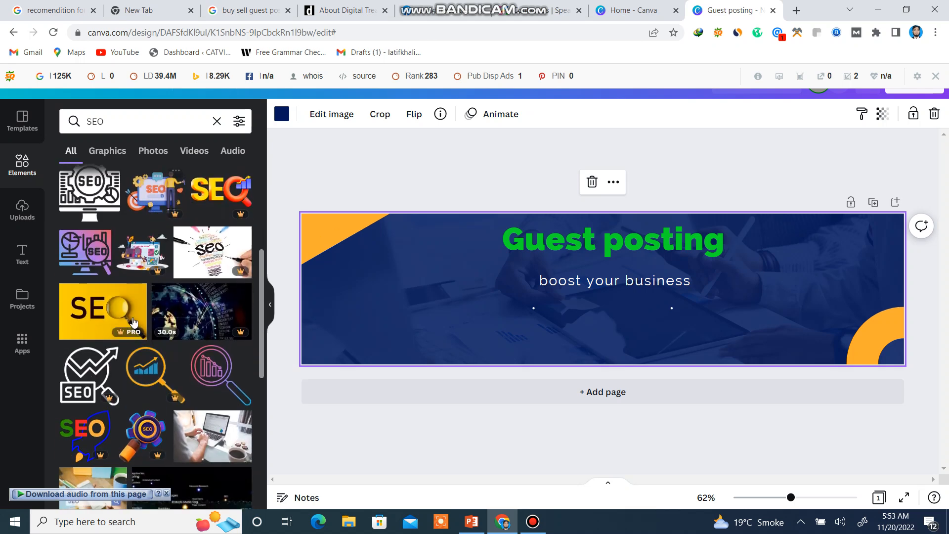
pyautogui.scroll(-5, 148, 322)
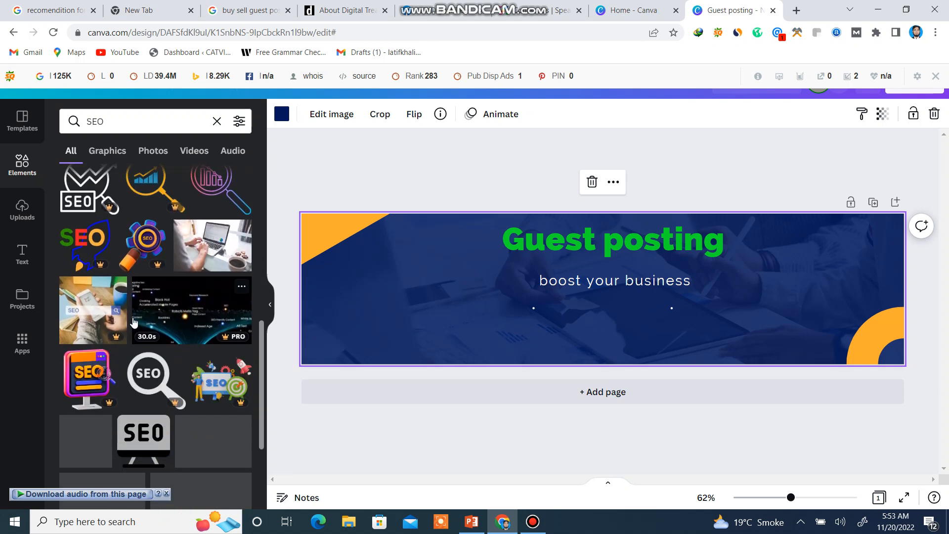
pyautogui.scroll(2, 156, 336)
pyautogui.scroll(-1, 134, 321)
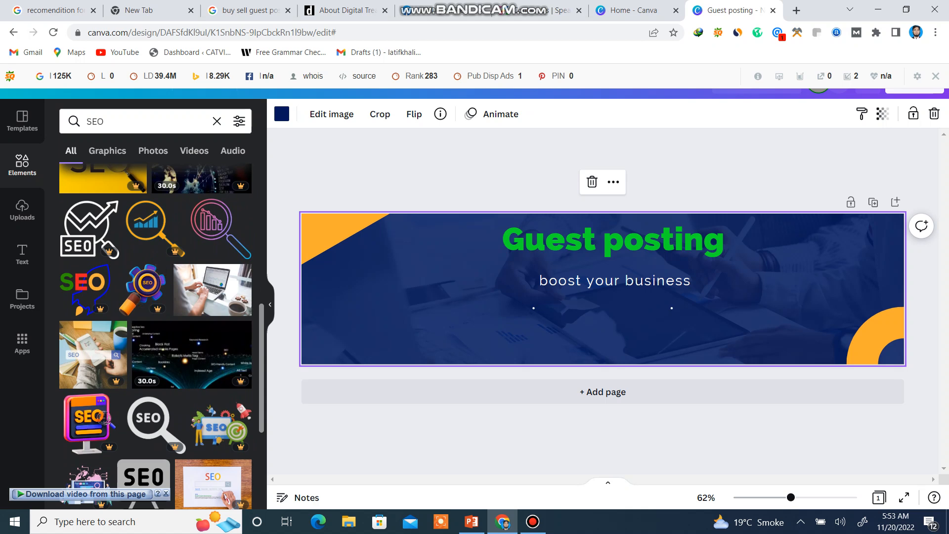
pyautogui.scroll(-3, 133, 322)
pyautogui.scroll(-1, 133, 321)
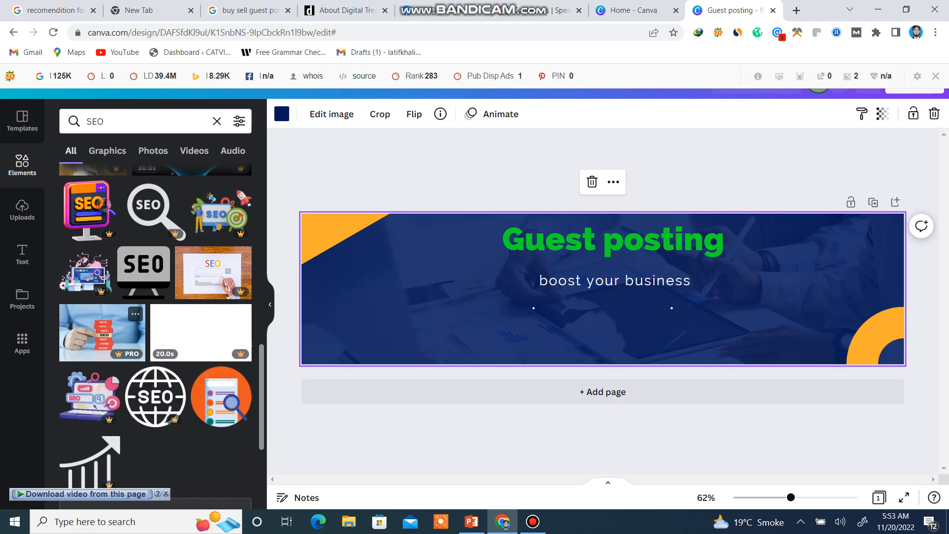
pyautogui.scroll(-2, 134, 322)
pyautogui.scroll(-2, 155, 321)
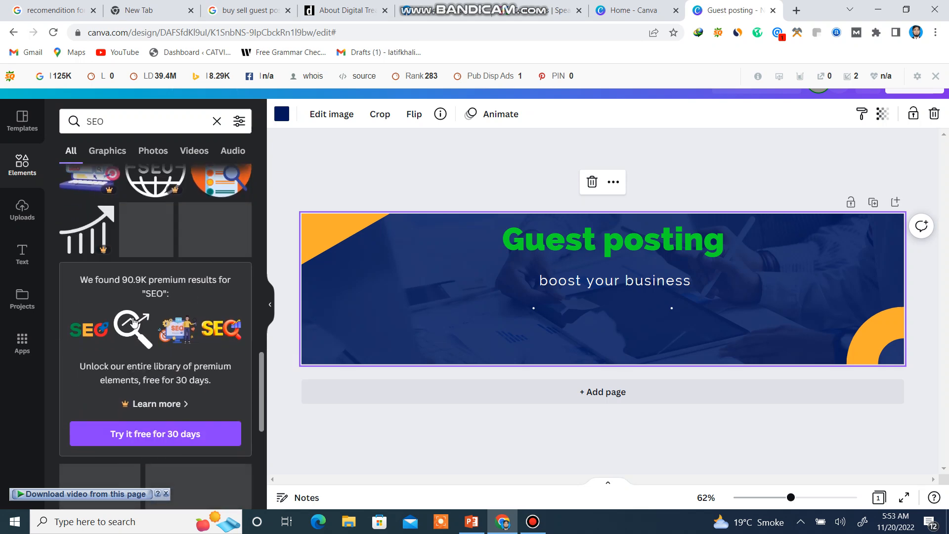
pyautogui.scroll(10, 156, 321)
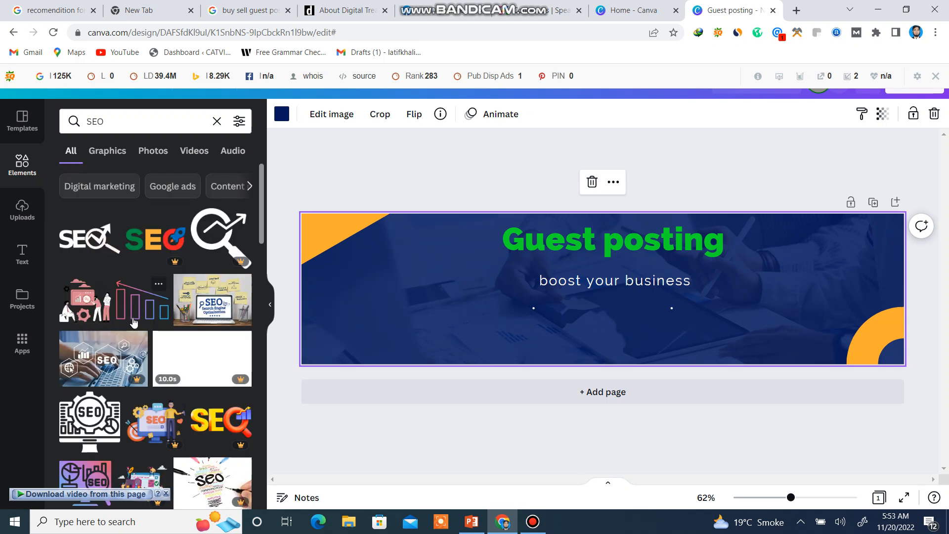
pyautogui.click(92, 237)
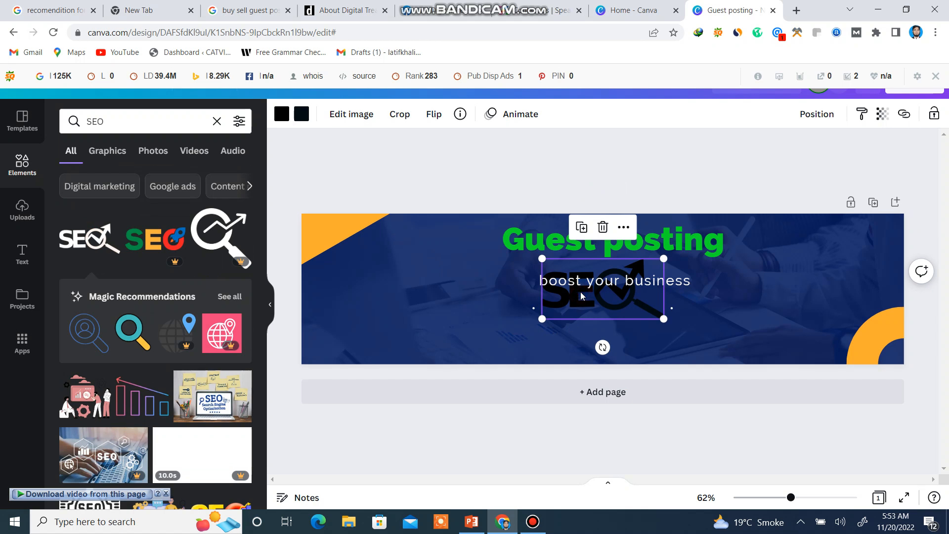
# Move the SEO graphic to the banner's upper-left area, partly over the orange triangle.
pyautogui.moveTo(582, 295); pyautogui.dragTo(348, 265)
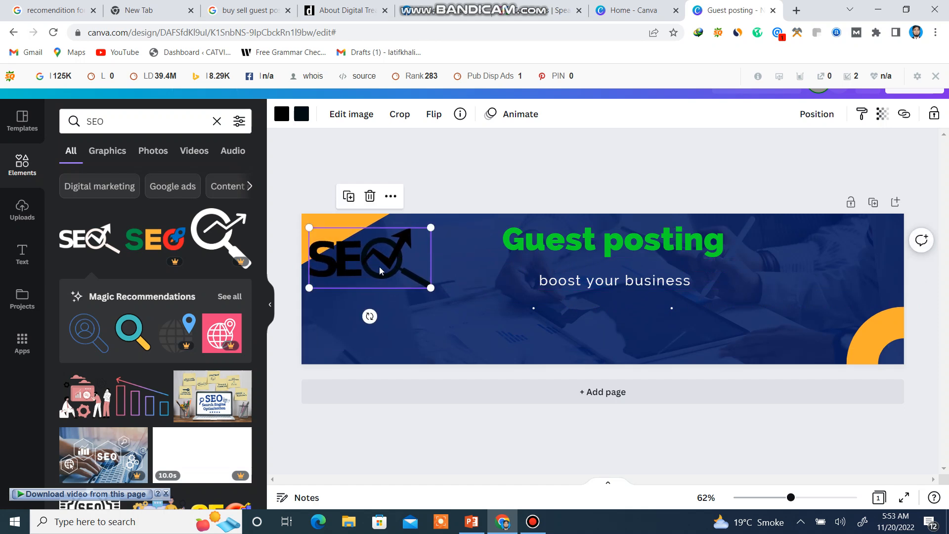
pyautogui.click(450, 292)
pyautogui.click(428, 251)
pyautogui.moveTo(422, 248)
pyautogui.mouseDown()
pyautogui.moveTo(407, 247)
pyautogui.moveTo(429, 245)
pyautogui.mouseUp()
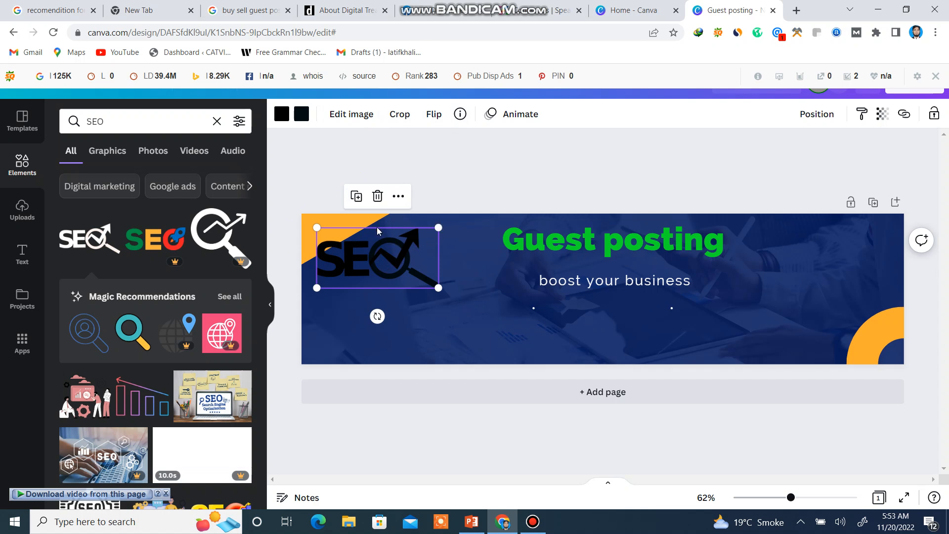
# Recolor the magnifying glass of the SEO graphic with the custom blue #169AD1.
pyautogui.click(300, 114)
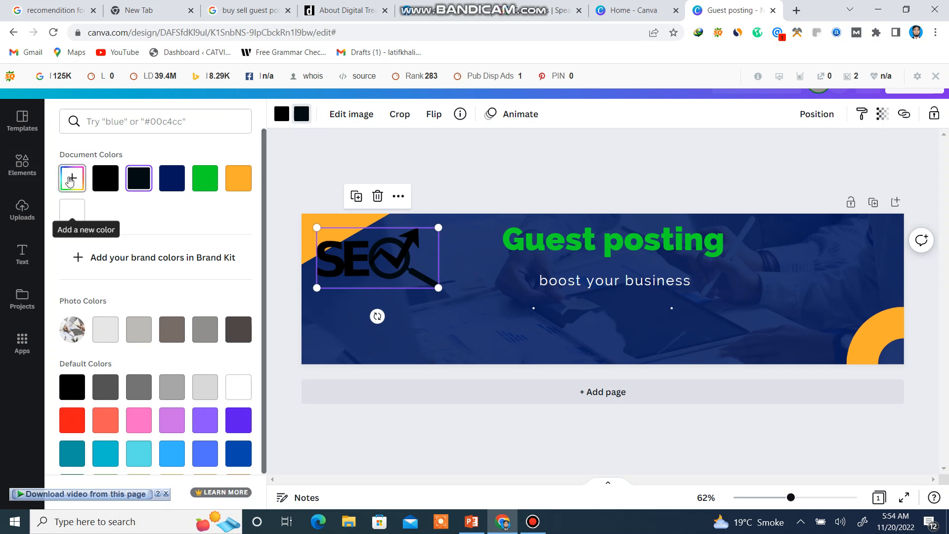
pyautogui.click(72, 179)
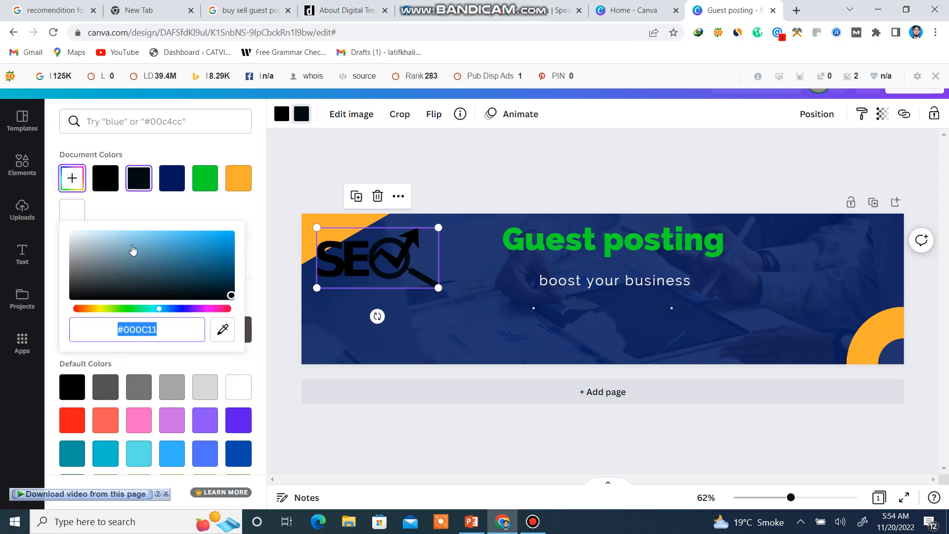
pyautogui.click(218, 246)
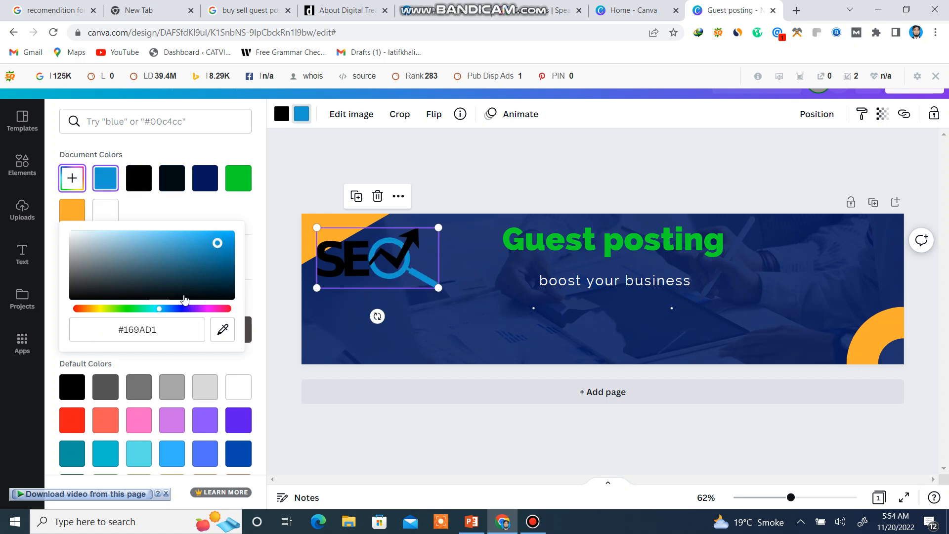
pyautogui.click(340, 262)
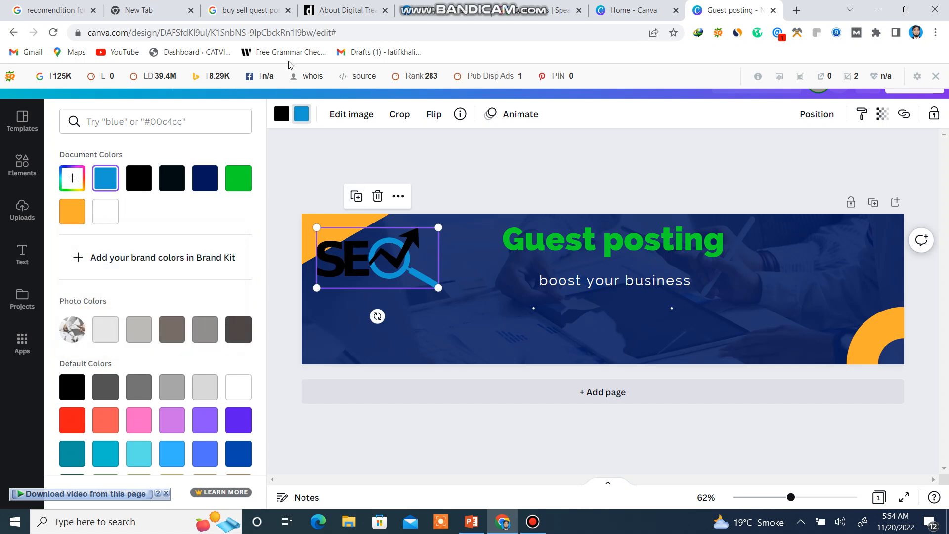
# Recolor the lettering and arrow of the SEO graphic with the custom red #CB2727.
pyautogui.click(281, 115)
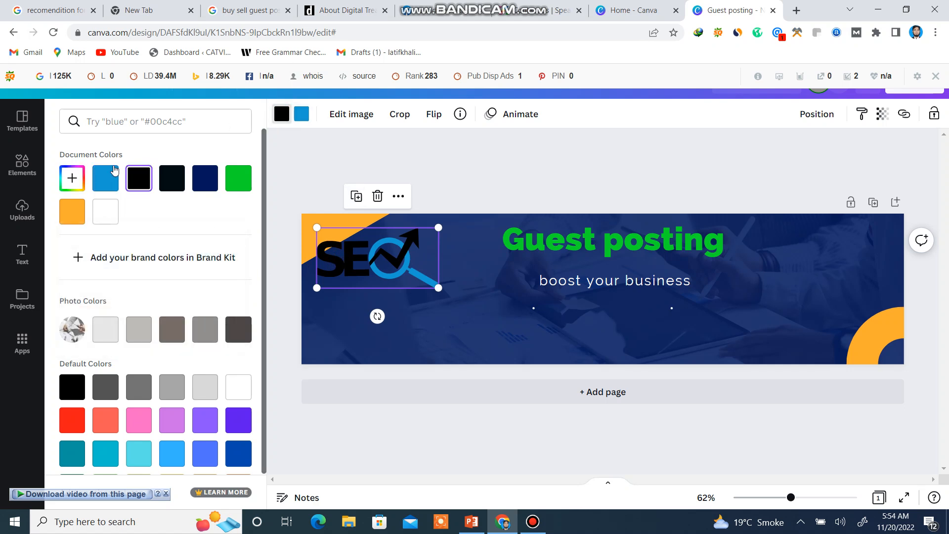
pyautogui.click(73, 178)
pyautogui.moveTo(170, 247); pyautogui.dragTo(203, 246)
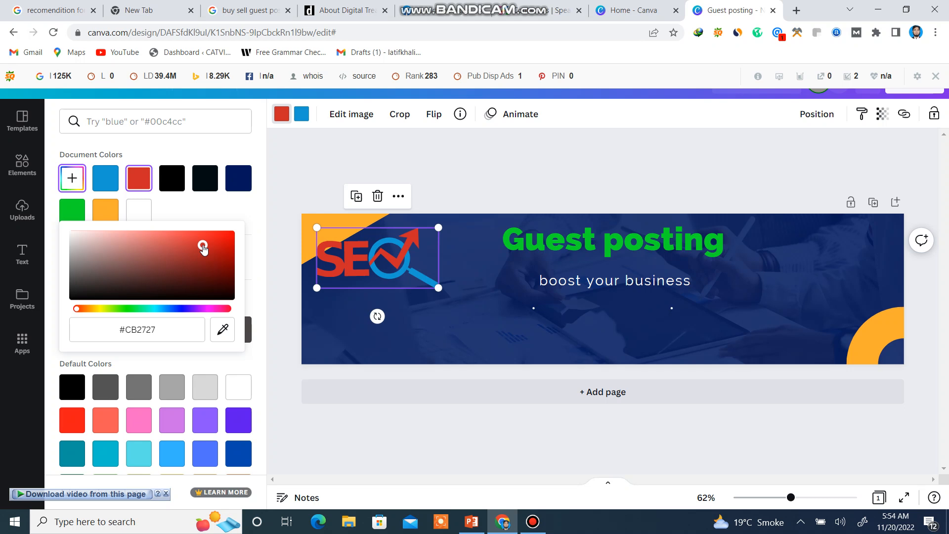
# Delete the two small white dots beneath the "boost your business" tagline.
pyautogui.click(556, 307)
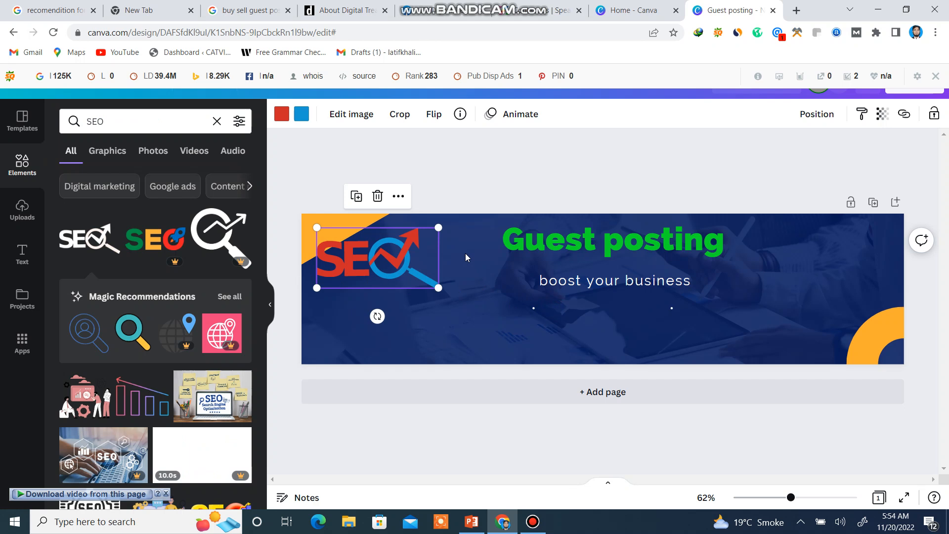
pyautogui.click(672, 309)
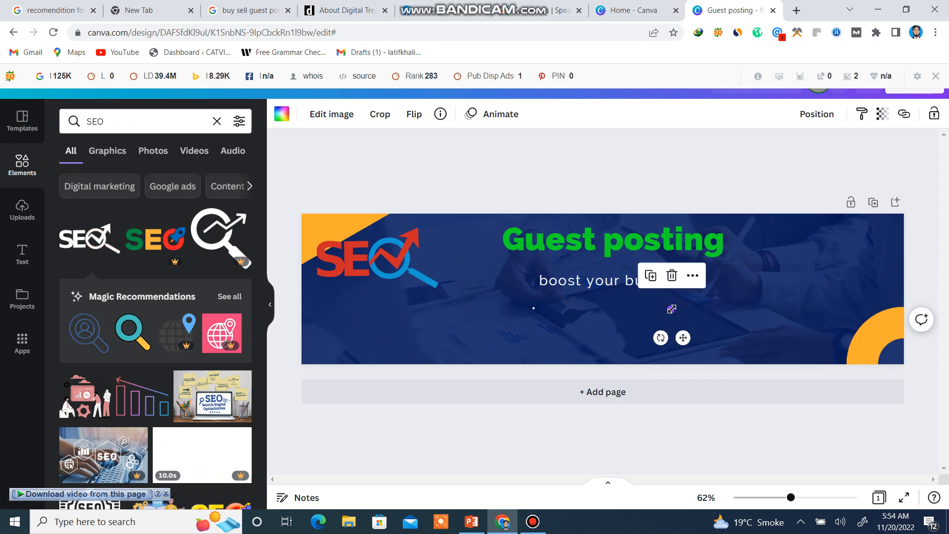
pyautogui.click(672, 275)
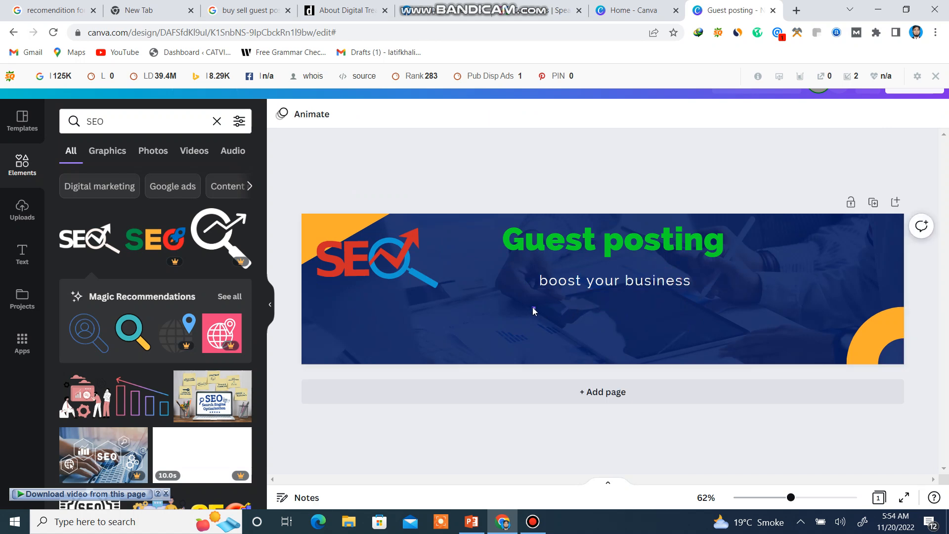
pyautogui.click(533, 308)
pyautogui.click(534, 275)
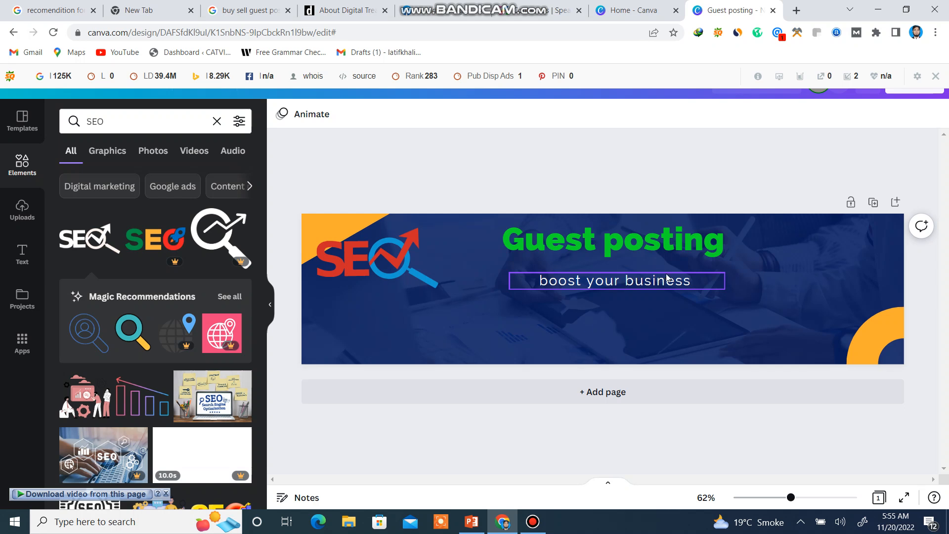
# Try the custom purple #550DDB as the text color of the "boost your business" tagline.
pyautogui.click(697, 280)
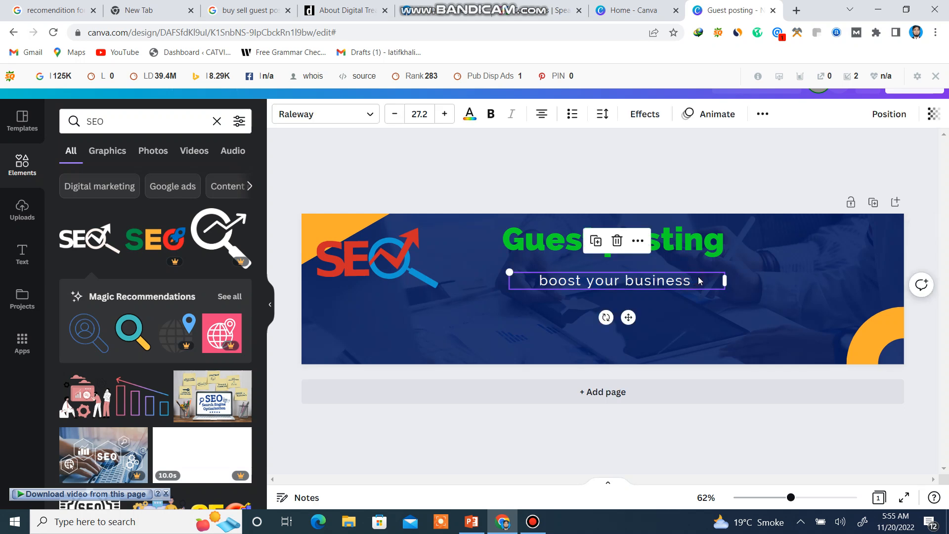
pyautogui.moveTo(699, 281); pyautogui.dragTo(524, 270)
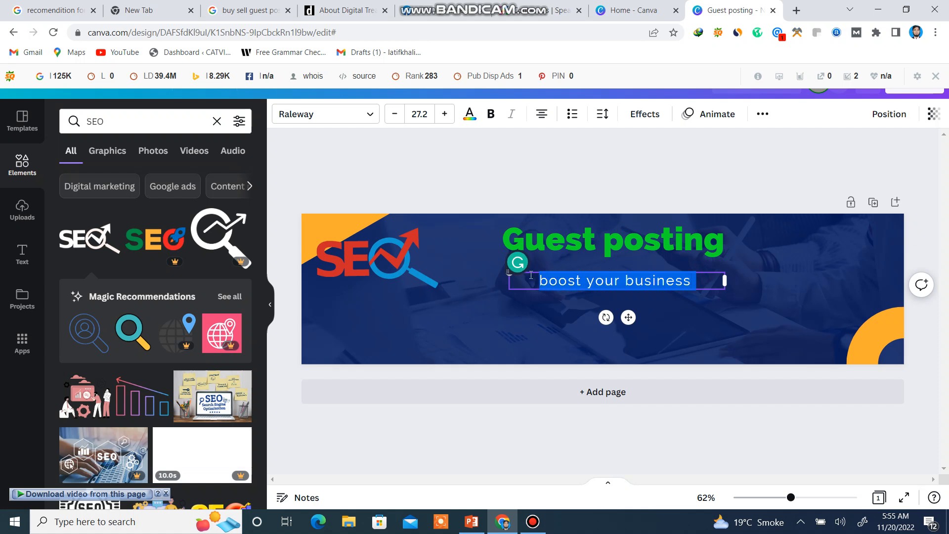
pyautogui.click(471, 121)
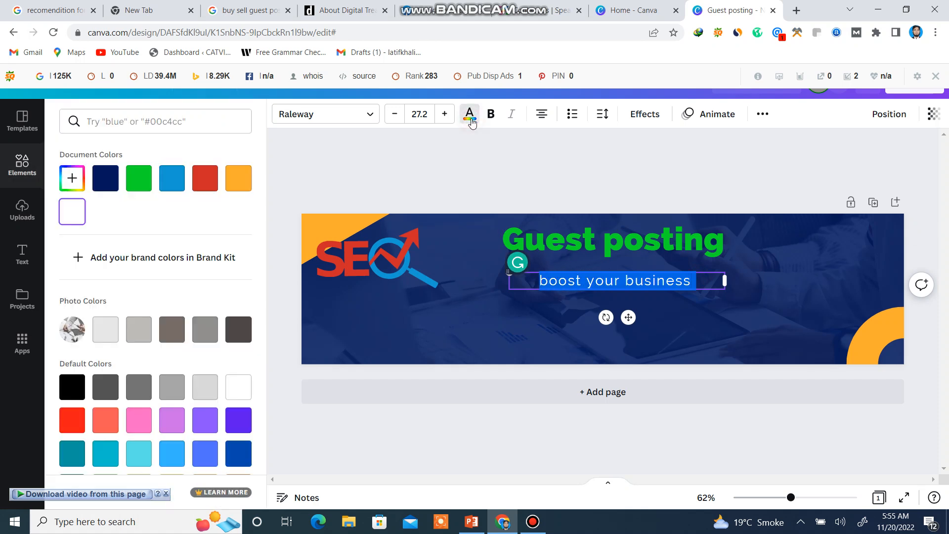
pyautogui.click(72, 180)
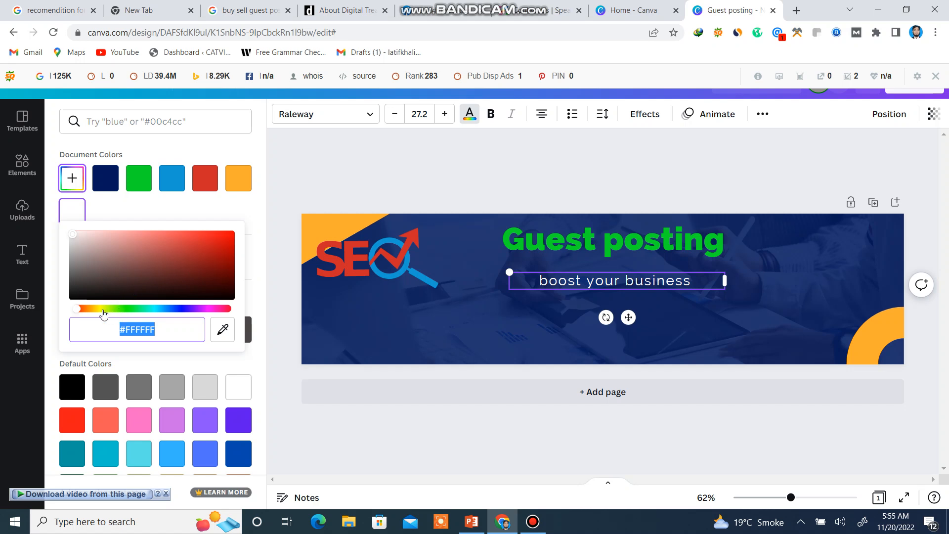
pyautogui.click(186, 309)
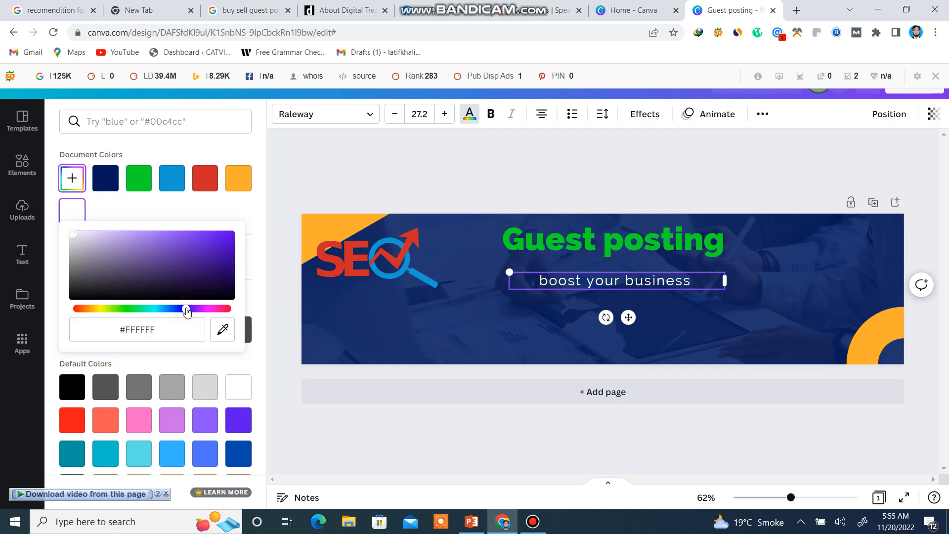
pyautogui.click(225, 240)
pyautogui.press('Escape')
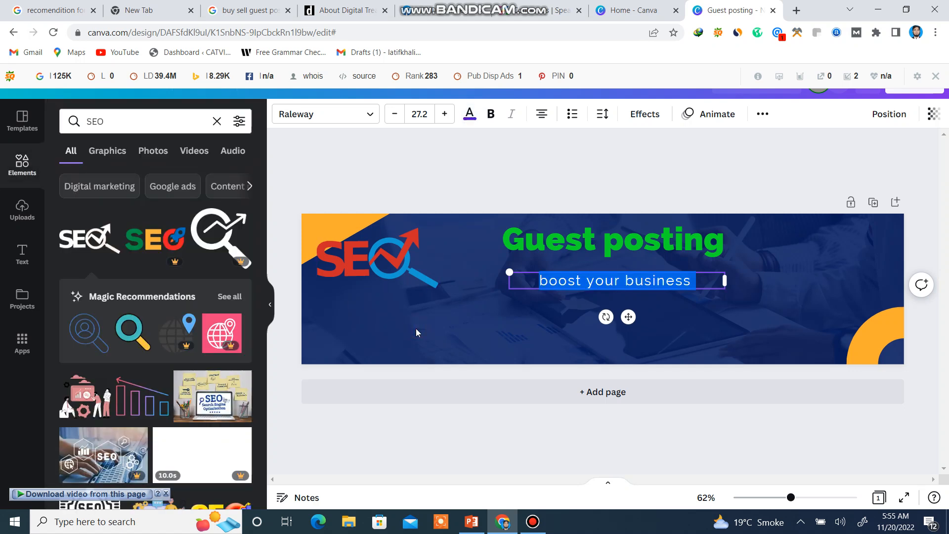
pyautogui.click(470, 312)
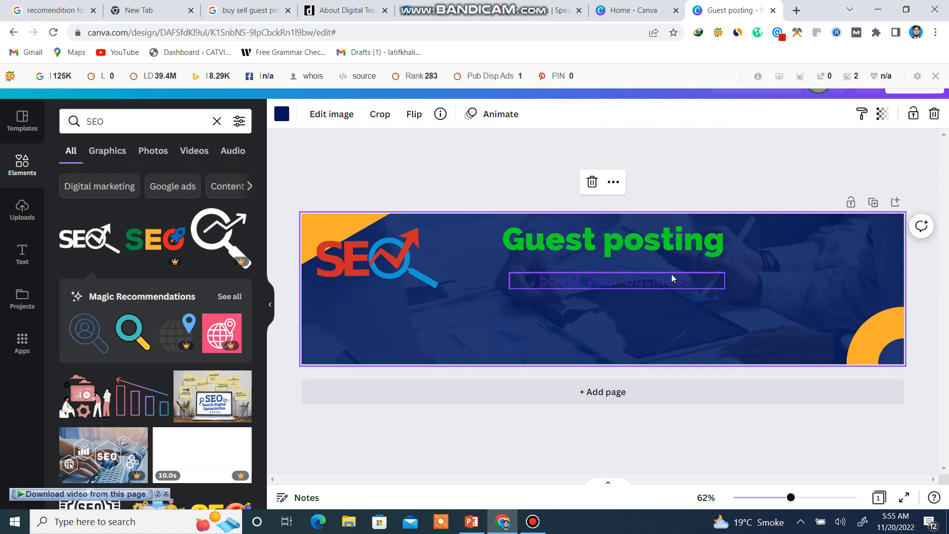
# Recolor the whole "boost your business" tagline with a custom red.
pyautogui.click(695, 277)
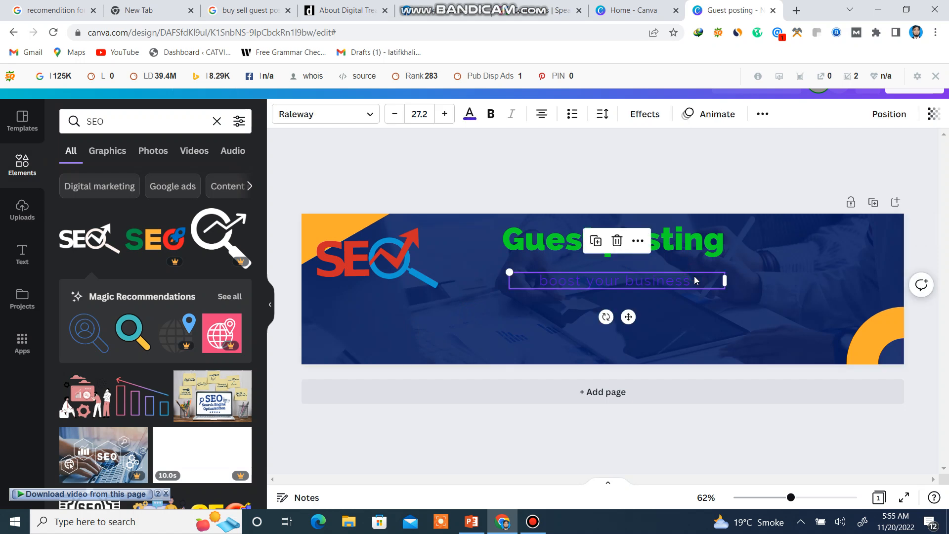
pyautogui.click(712, 275)
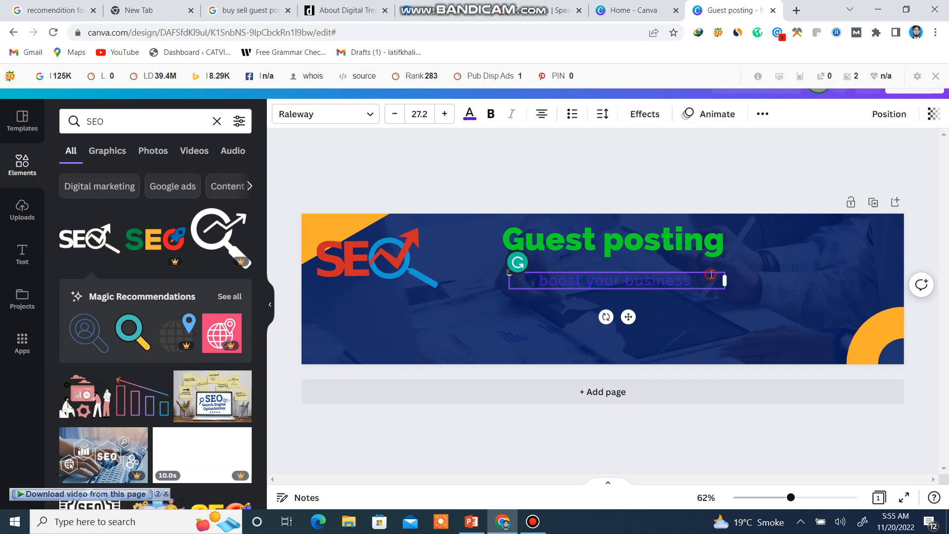
pyautogui.moveTo(712, 275); pyautogui.dragTo(540, 280)
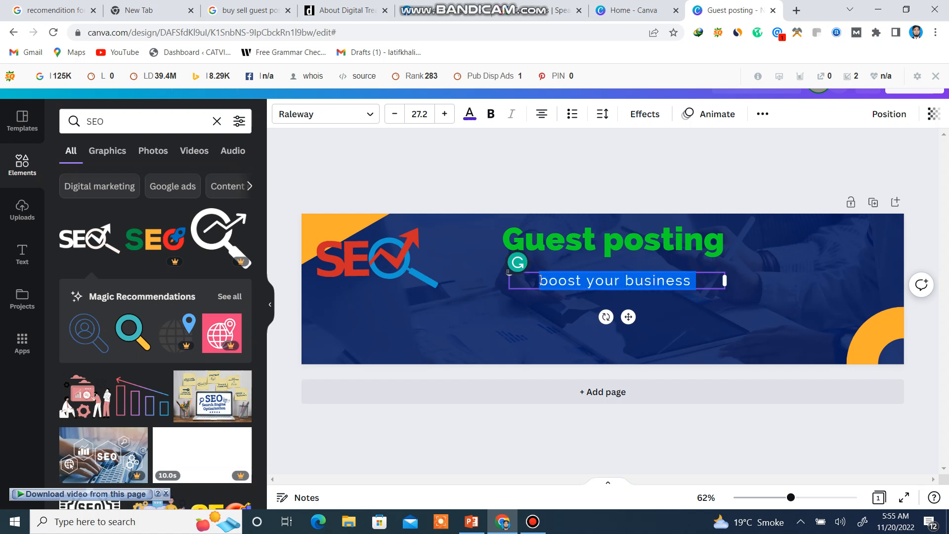
pyautogui.click(468, 118)
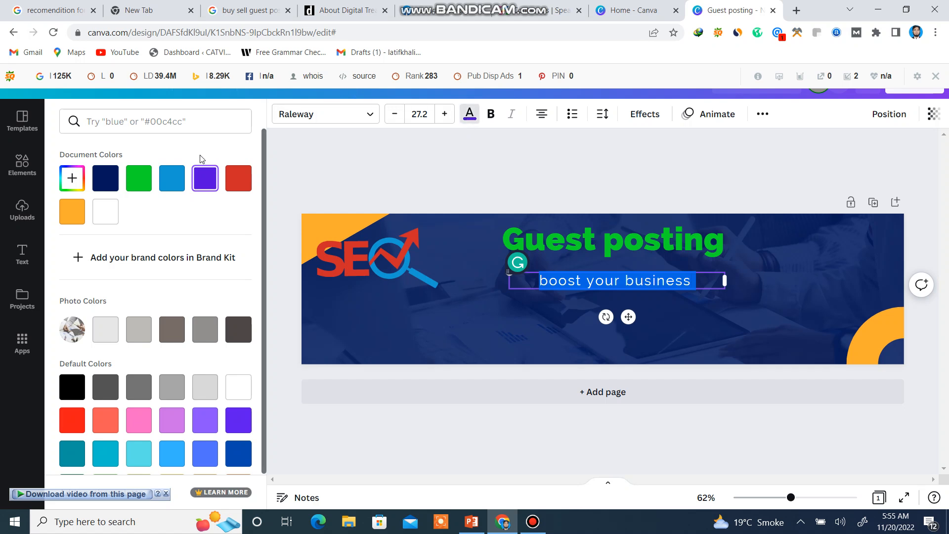
pyautogui.click(73, 179)
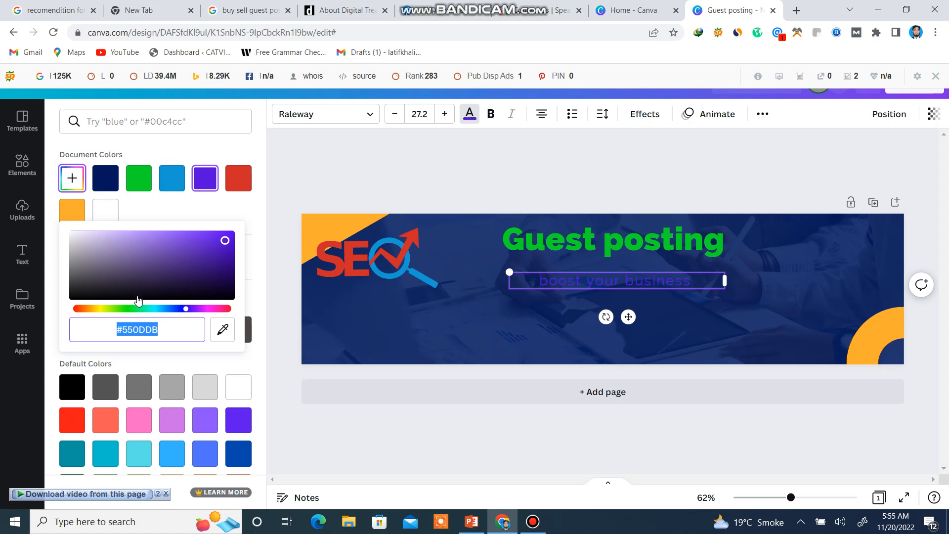
pyautogui.click(78, 310)
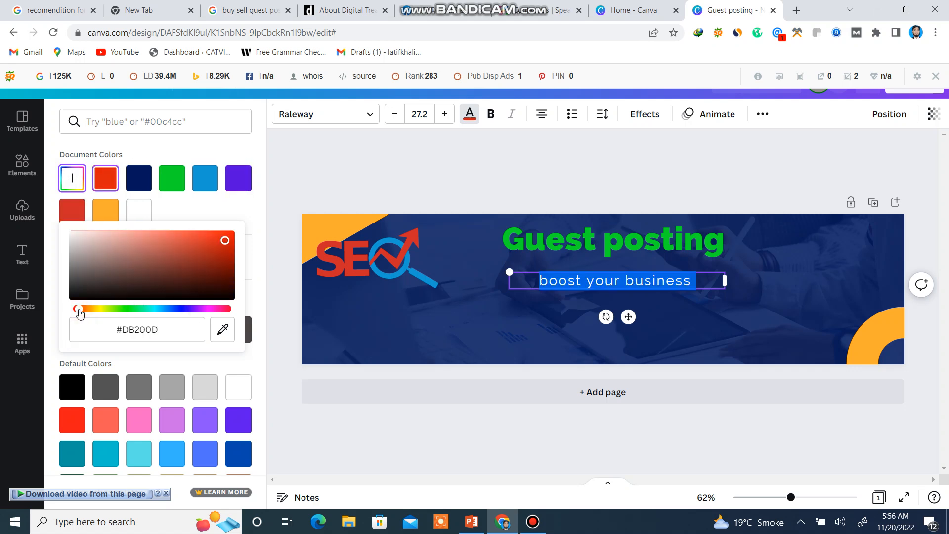
pyautogui.click(225, 310)
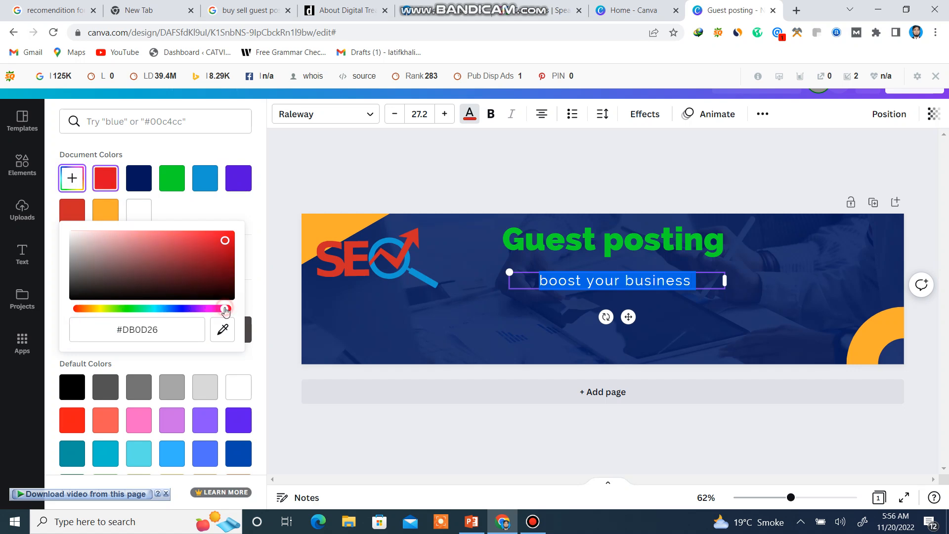
pyautogui.click(213, 242)
pyautogui.click(501, 316)
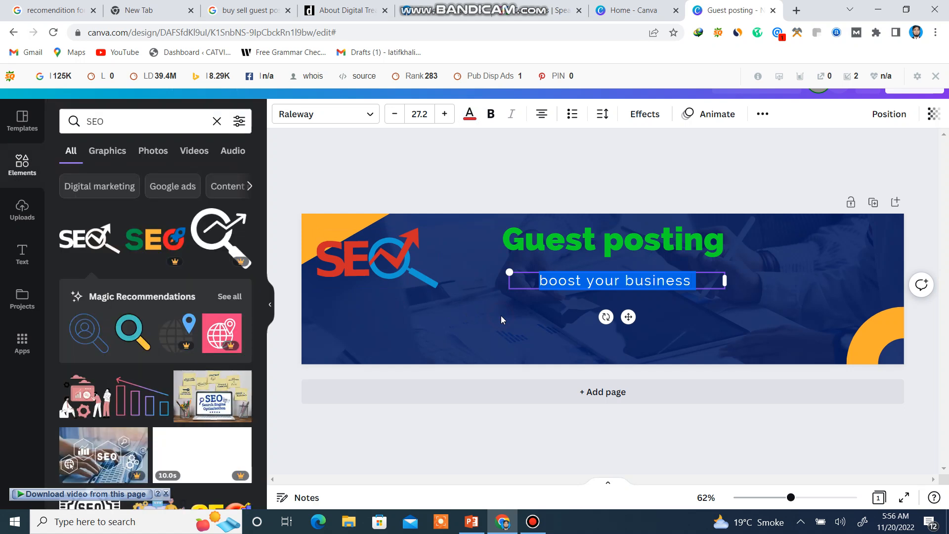
pyautogui.click(715, 322)
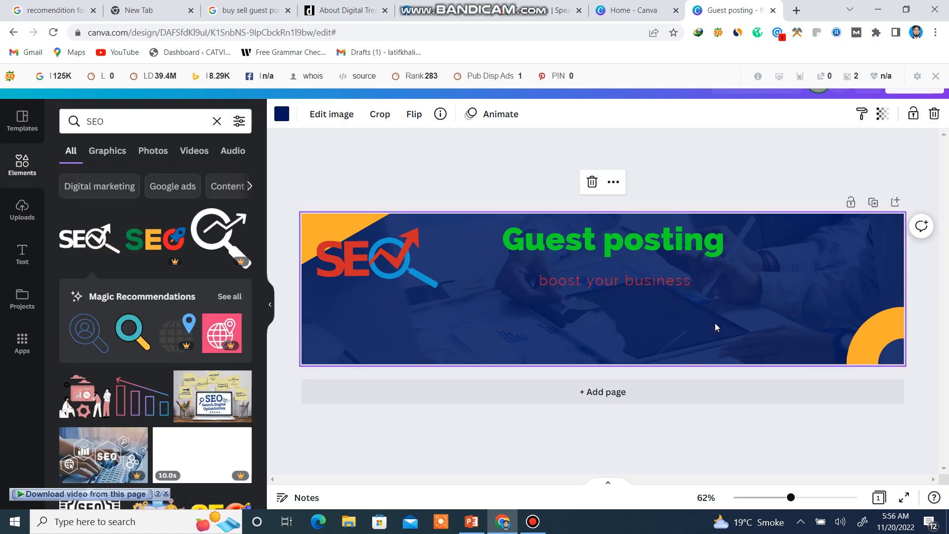
# Capitalize the first letter of each word in the tagline so it reads "Boost Your Business".
pyautogui.click(547, 279)
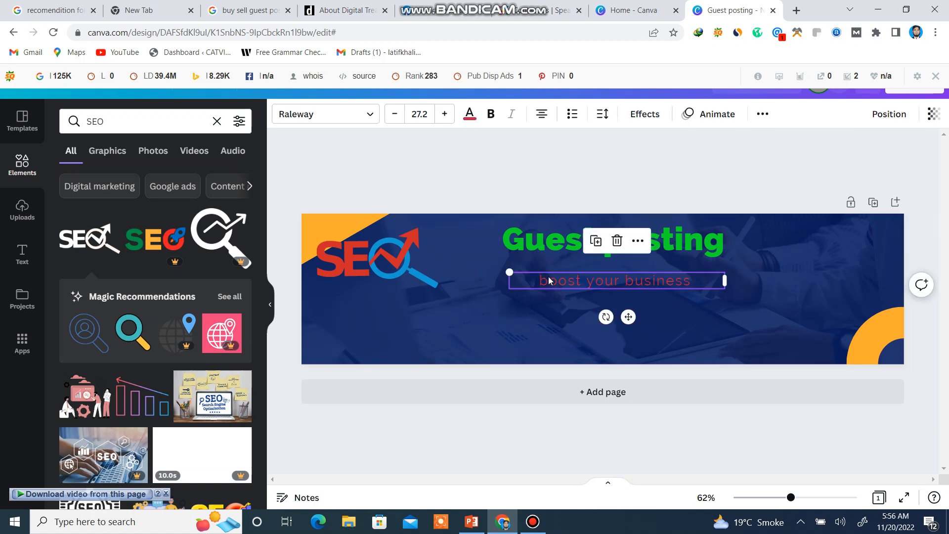
pyautogui.click(549, 280)
pyautogui.press('BackSpace')
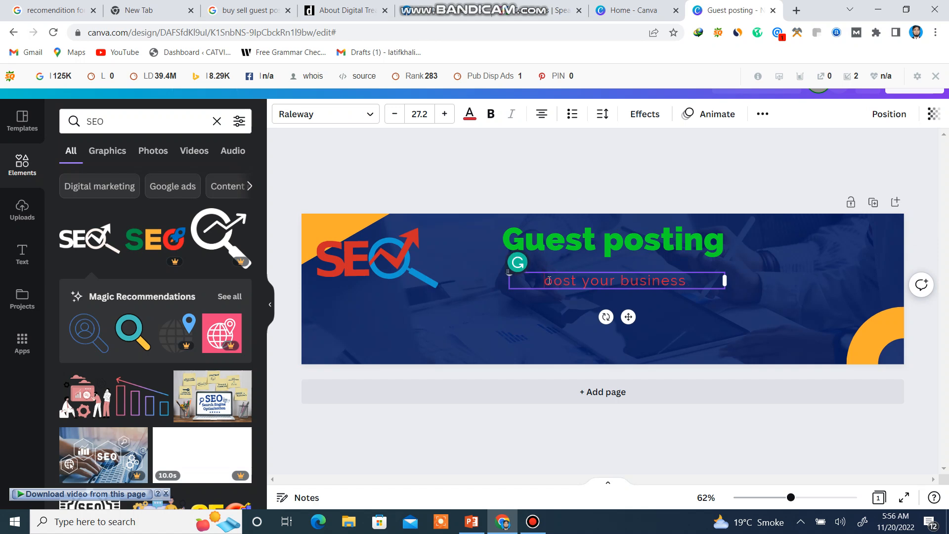
pyautogui.write('B')
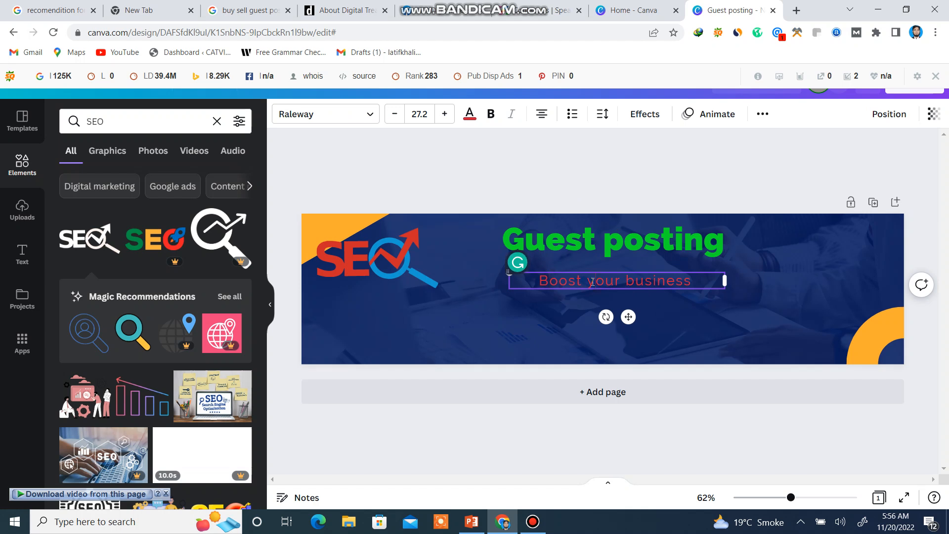
pyautogui.press('BackSpace')
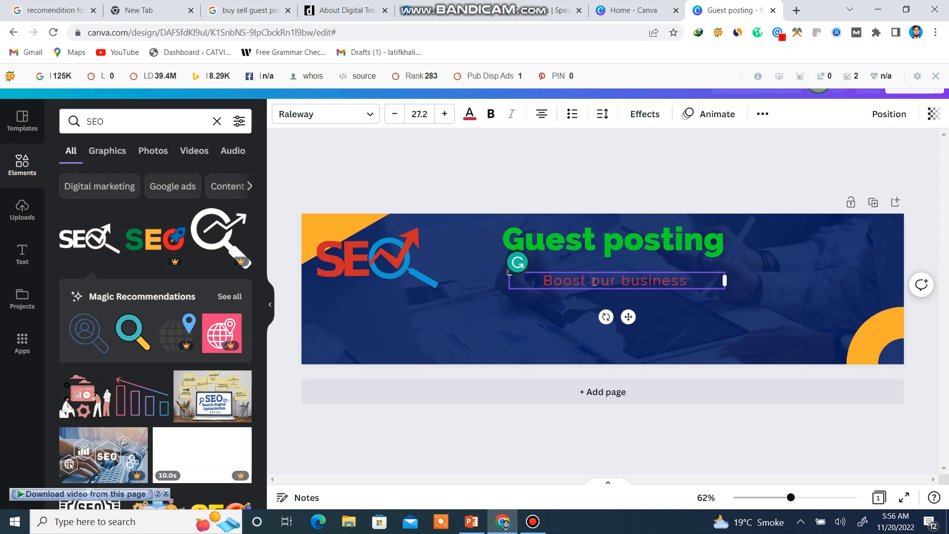
pyautogui.write('Y')
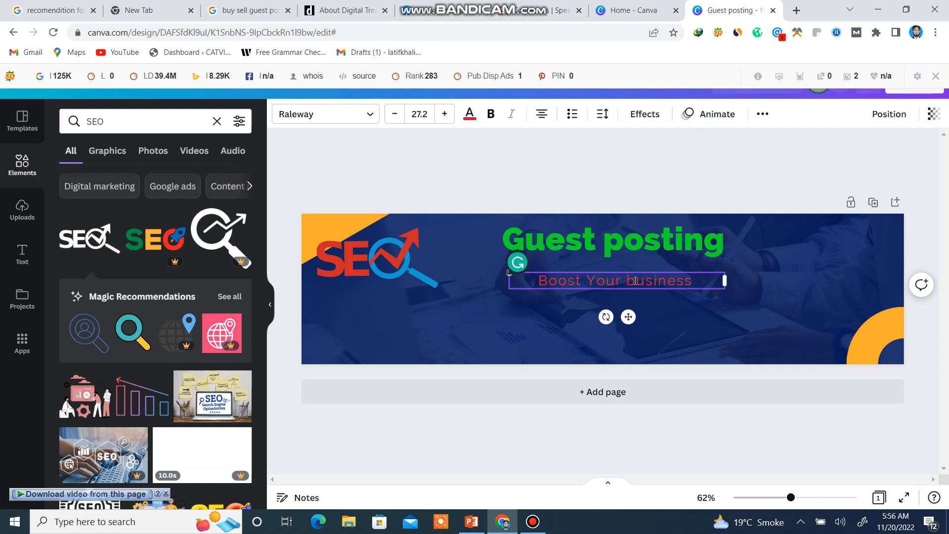
pyautogui.press('BackSpace')
pyautogui.write('B')
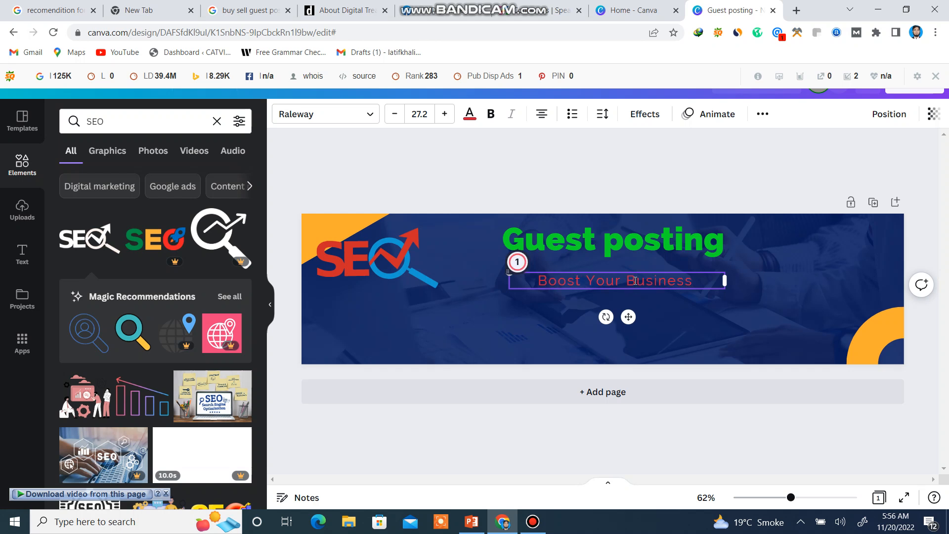